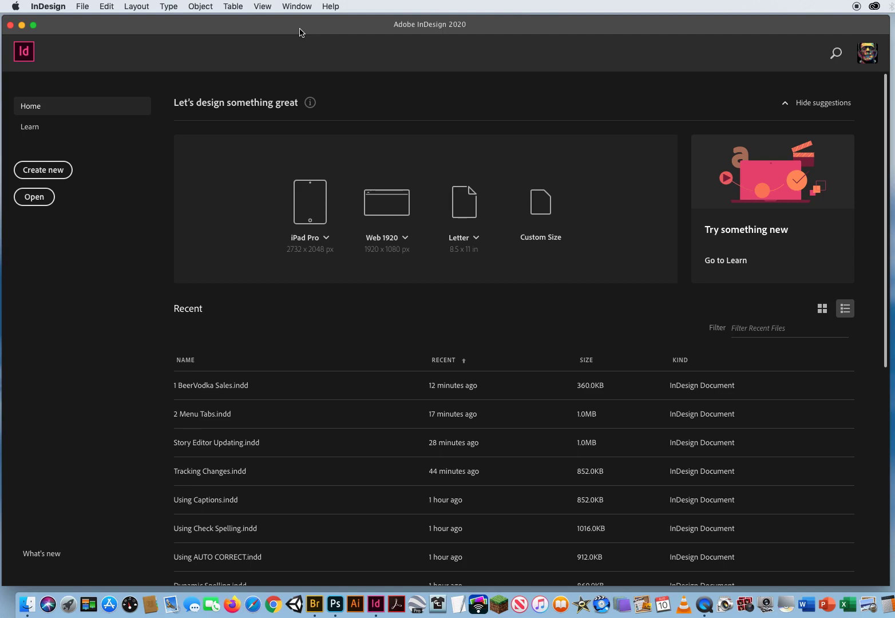
# Step: Open the document 2 Menu Tabs.indd from the 1 Tabs Demos folder inside ID CH.6 All About TABS
pyautogui.click(82, 6)
pyautogui.click(89, 32)
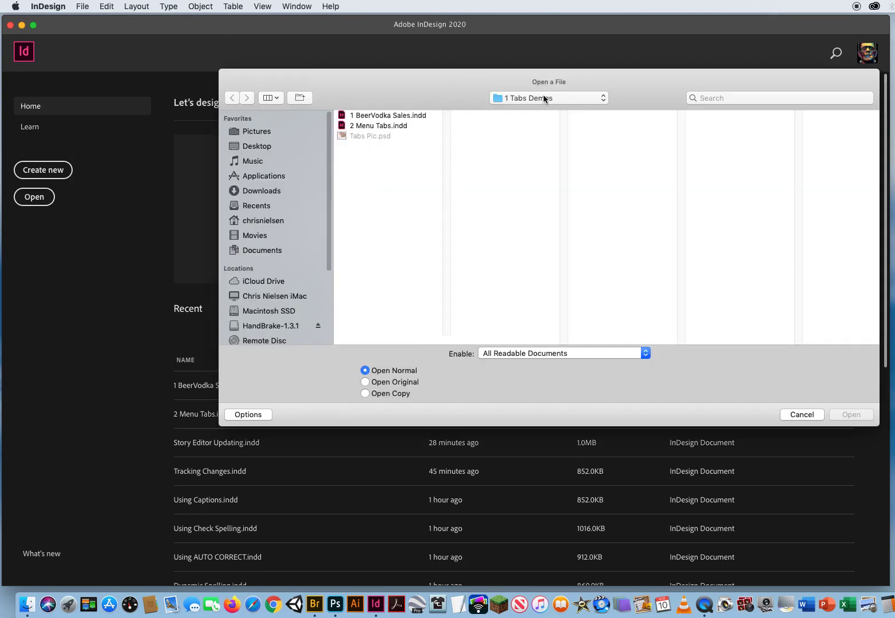
pyautogui.click(544, 99)
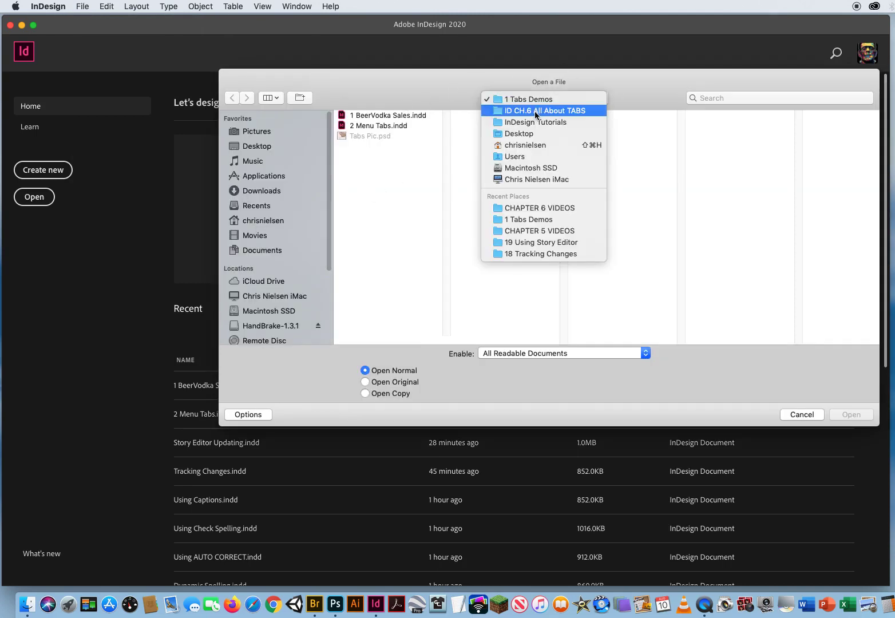
pyautogui.click(534, 111)
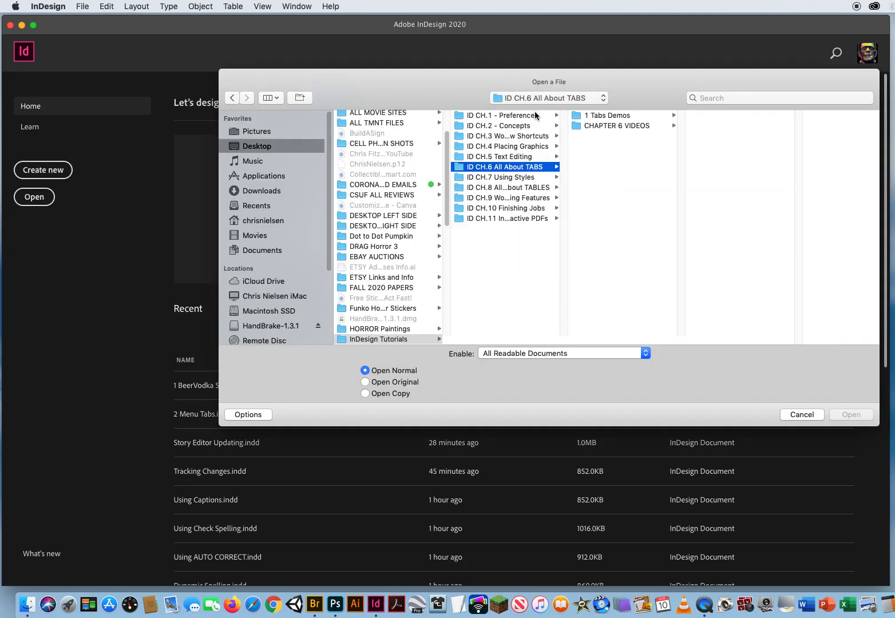
pyautogui.click(621, 117)
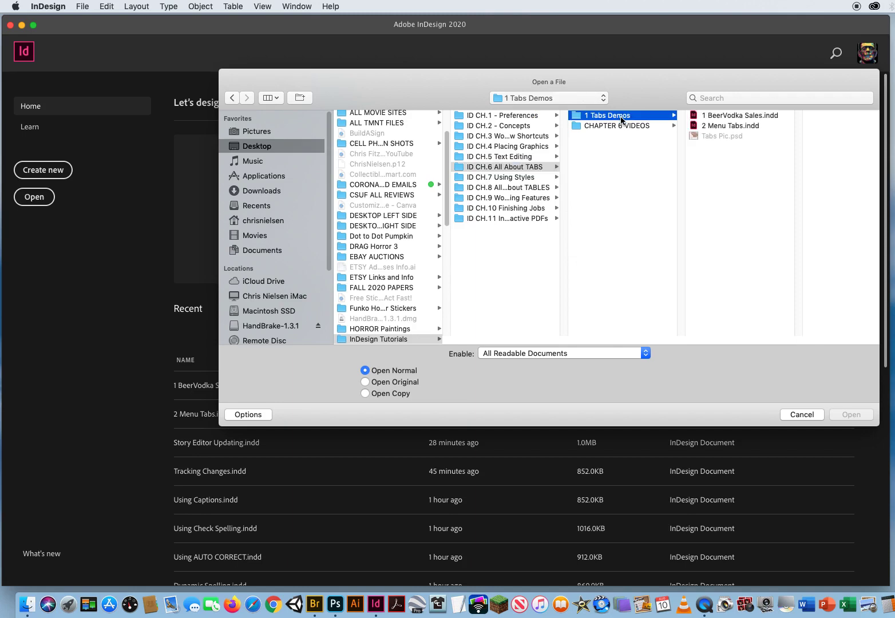
pyautogui.click(719, 126)
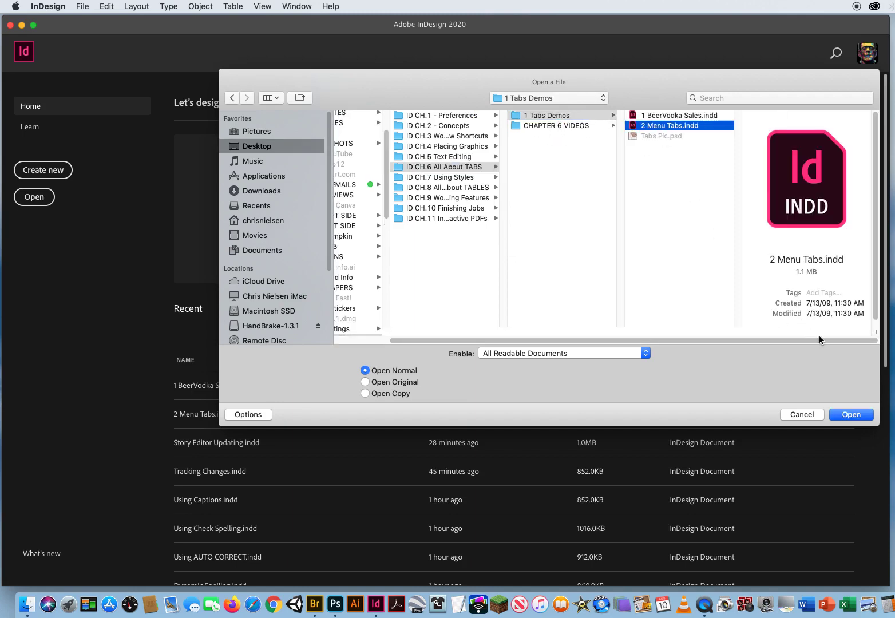
pyautogui.click(839, 415)
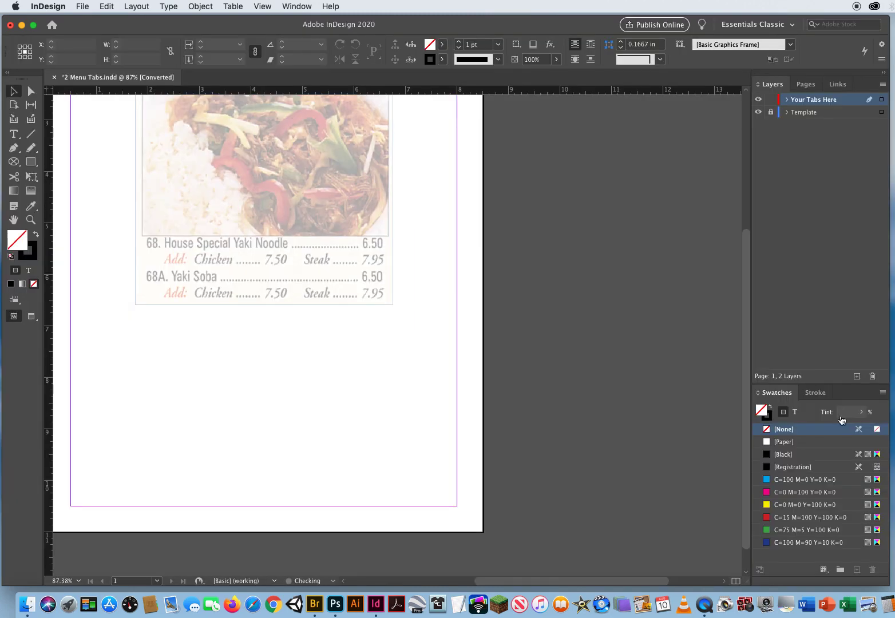
# Step: Draw a text frame about 5.28 by 0.59 in over the first template menu line and enter "68. House Special Yaki Noodle6.50"
pyautogui.scroll(4, 431, 301)
pyautogui.hscroll(-3, 431, 301)
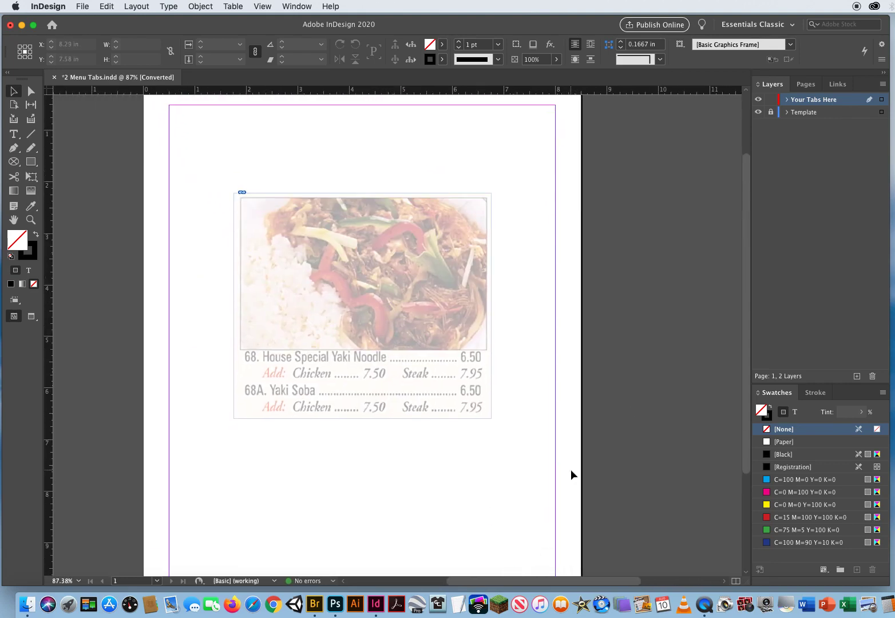
pyautogui.click(31, 219)
pyautogui.click(339, 371)
pyautogui.click(403, 370)
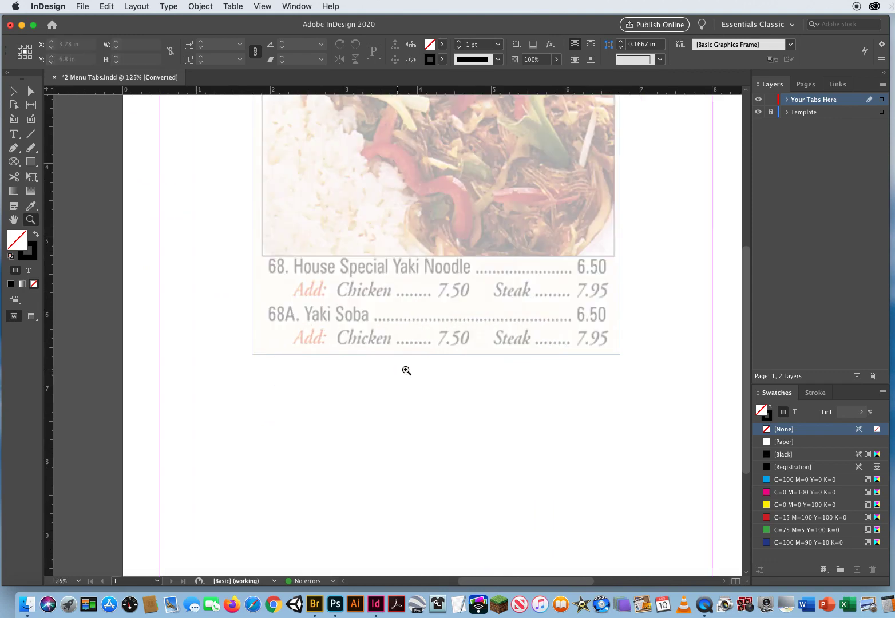
pyautogui.moveTo(406, 370); pyautogui.dragTo(381, 419)
pyautogui.click(369, 346)
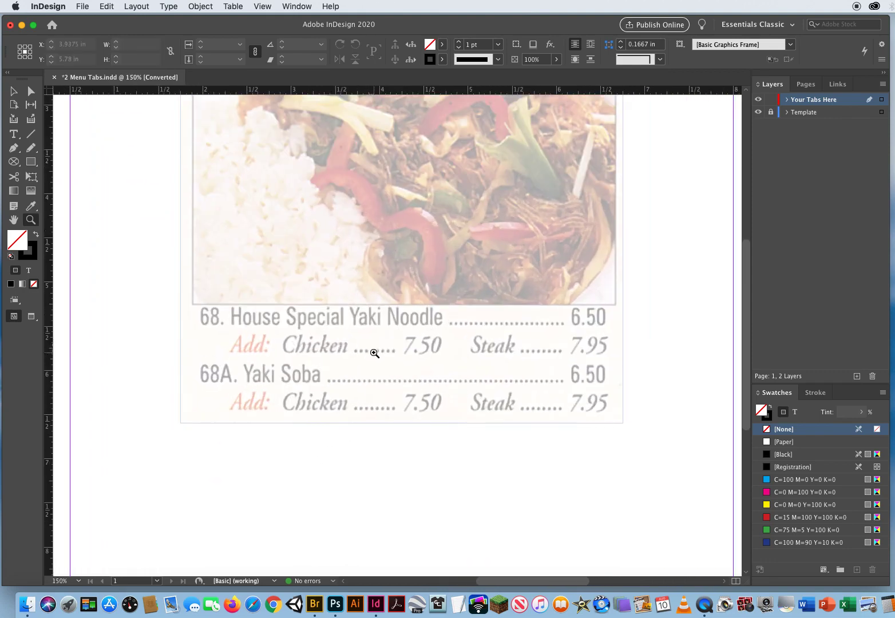
pyautogui.press('v')
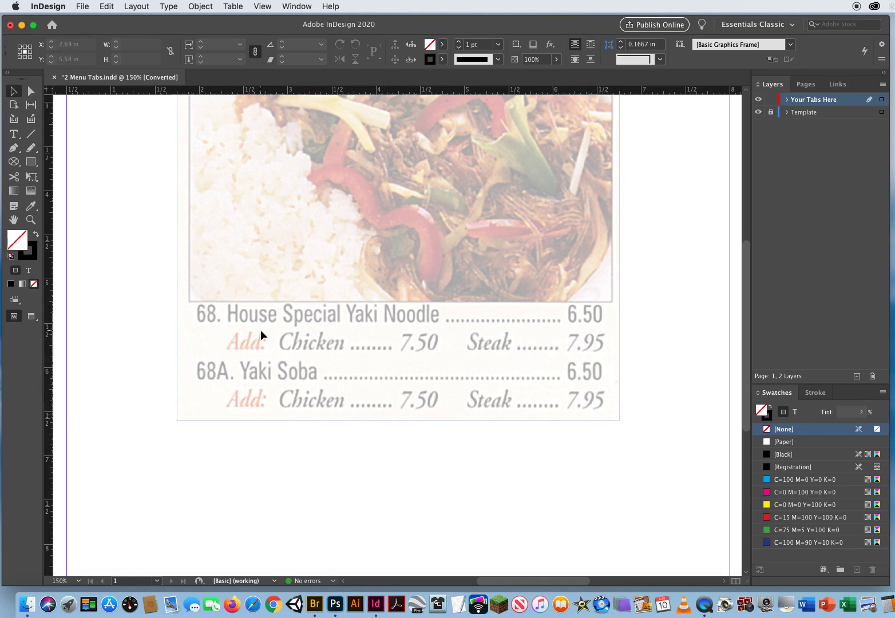
pyautogui.click(14, 134)
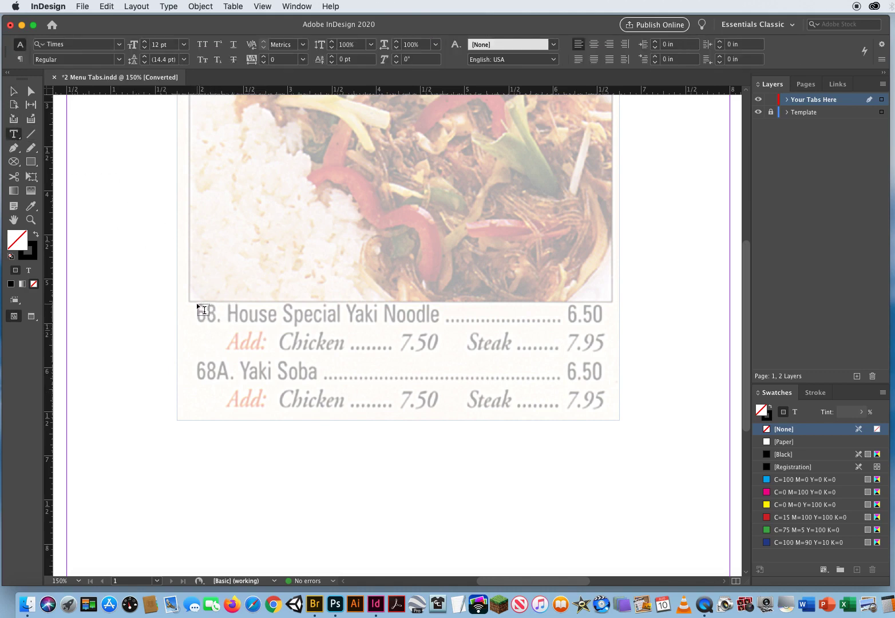
pyautogui.moveTo(197, 304)
pyautogui.mouseDown()
pyautogui.moveTo(337, 333)
pyautogui.moveTo(671, 356)
pyautogui.moveTo(663, 357)
pyautogui.mouseUp()
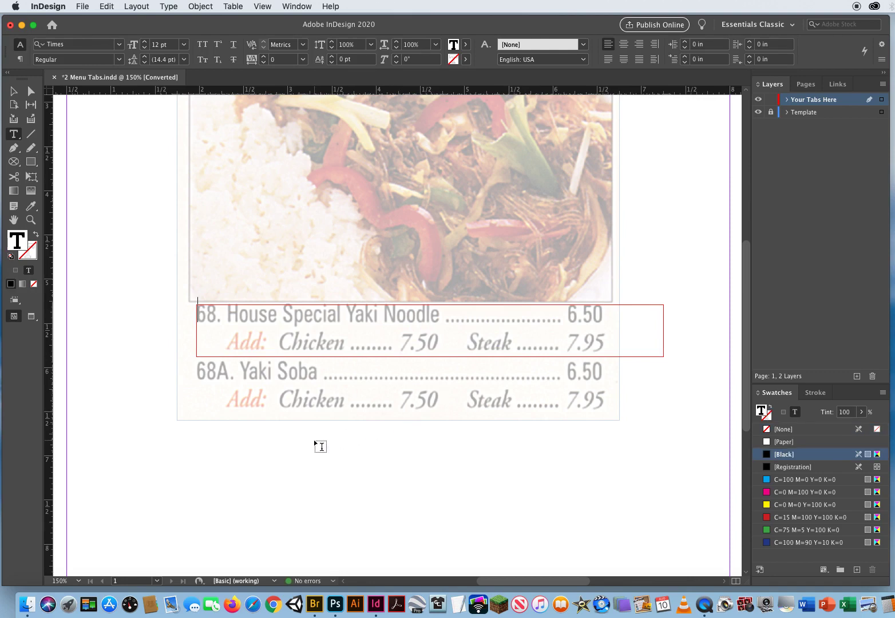
pyautogui.write('68. House Special ')
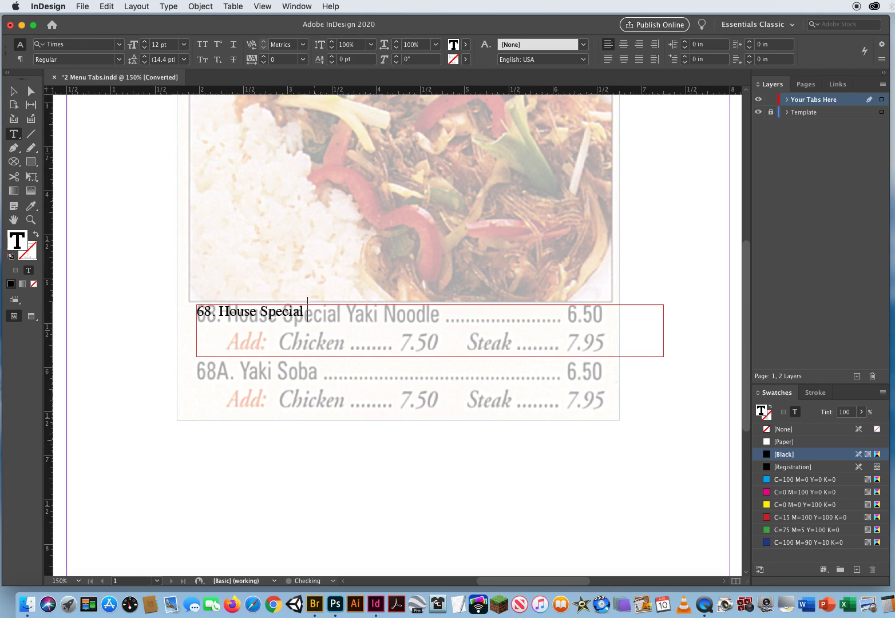
pyautogui.write('Yaki Noodle')
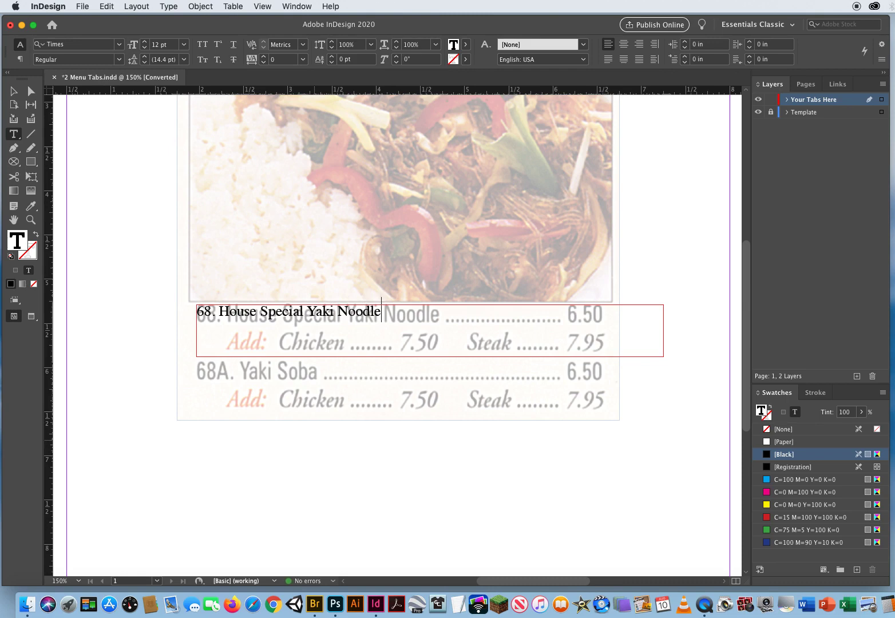
pyautogui.write('6.50')
# Step: Format the whole menu line in Arial Regular at 19 pt
pyautogui.moveTo(200, 318); pyautogui.dragTo(408, 315)
pyautogui.press('super+t')
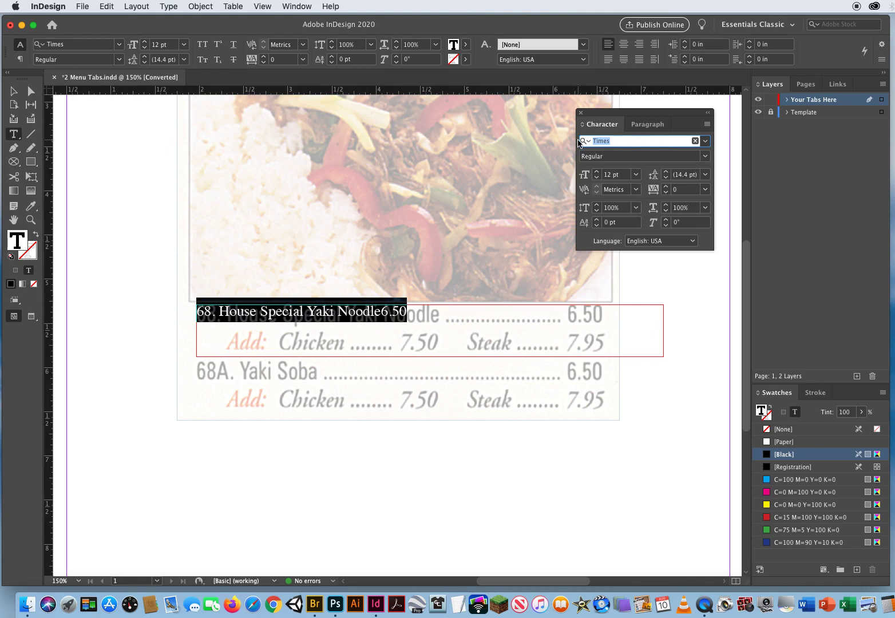
pyautogui.write('ari')
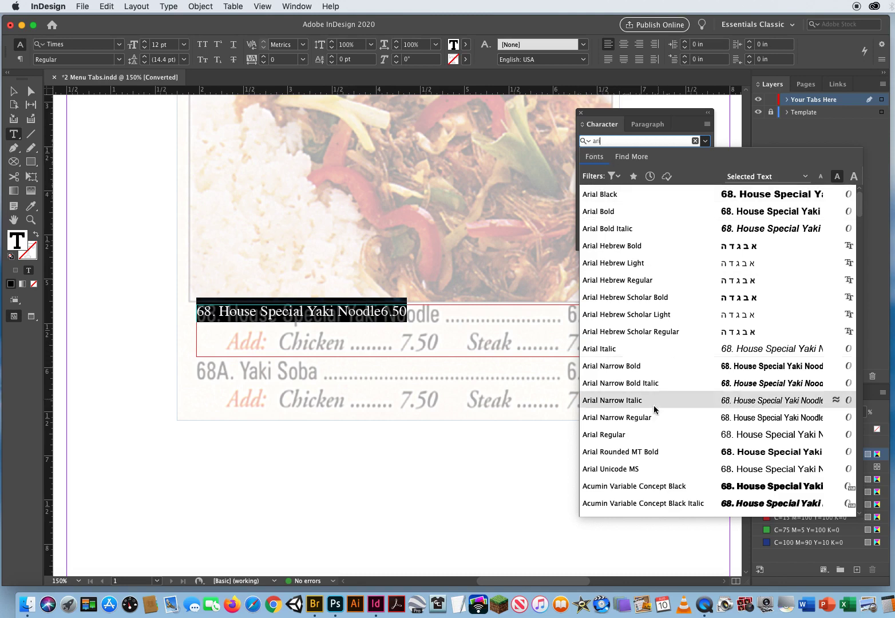
pyautogui.click(609, 435)
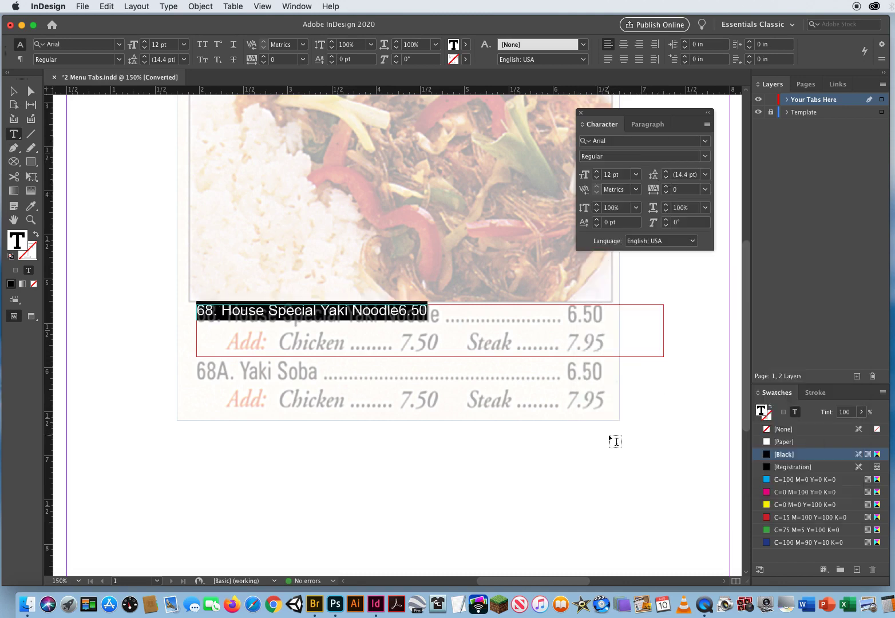
pyautogui.click(596, 172)
pyautogui.click(596, 172)
pyautogui.click(596, 173)
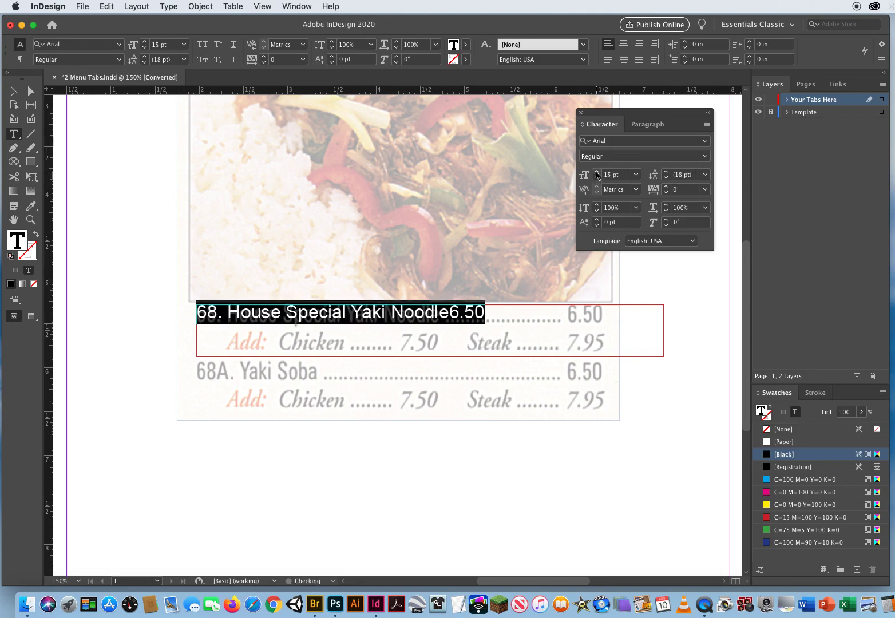
pyautogui.click(596, 172)
pyautogui.click(596, 172)
pyautogui.click(596, 172)
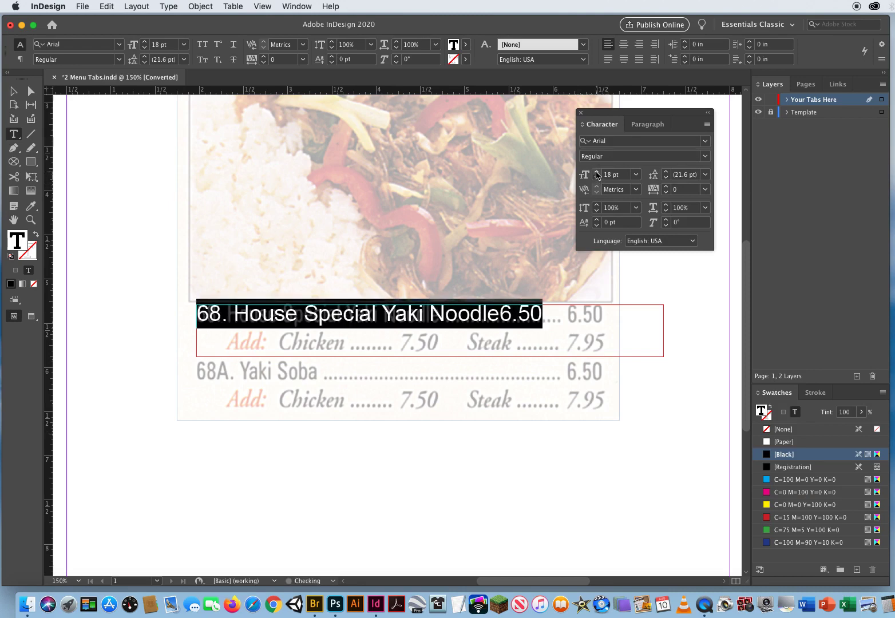
pyautogui.click(596, 172)
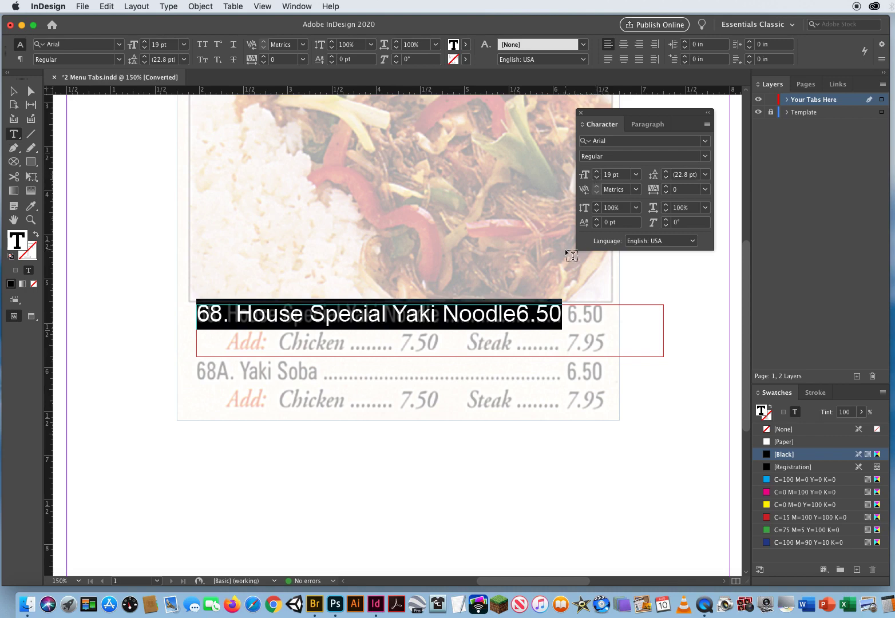
# Step: Move the text frame straight up to a Y position of 5.205 in, so its text sits above the matching template line
pyautogui.click(14, 91)
pyautogui.moveTo(267, 322)
pyautogui.mouseDown()
pyautogui.moveTo(331, 321)
pyautogui.moveTo(251, 318)
pyautogui.mouseUp()
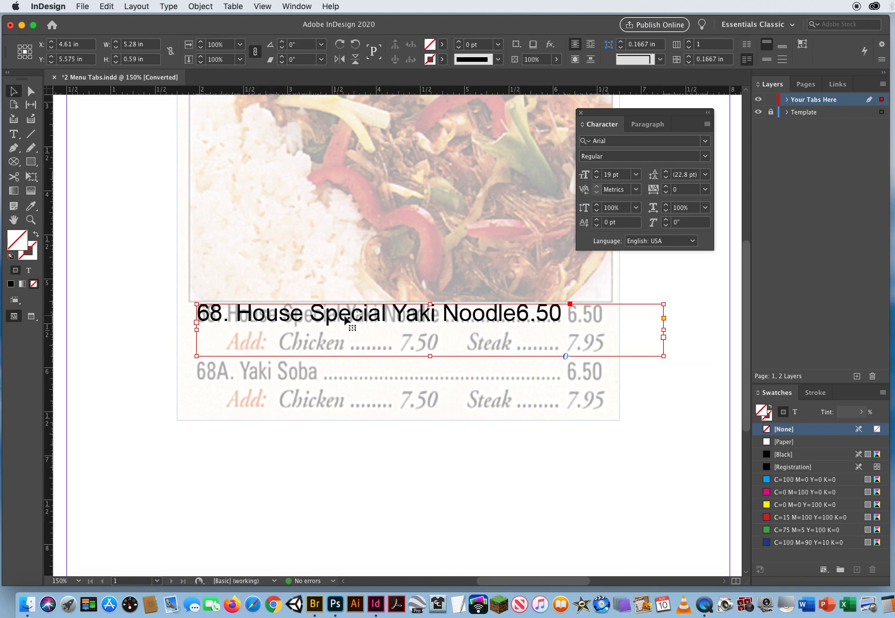
pyautogui.click(14, 134)
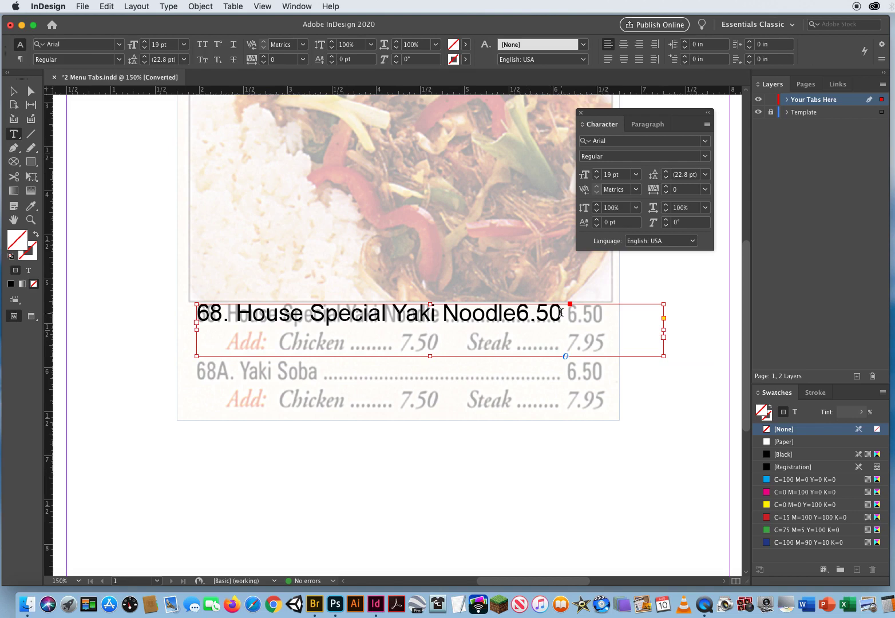
pyautogui.moveTo(561, 312); pyautogui.dragTo(193, 312)
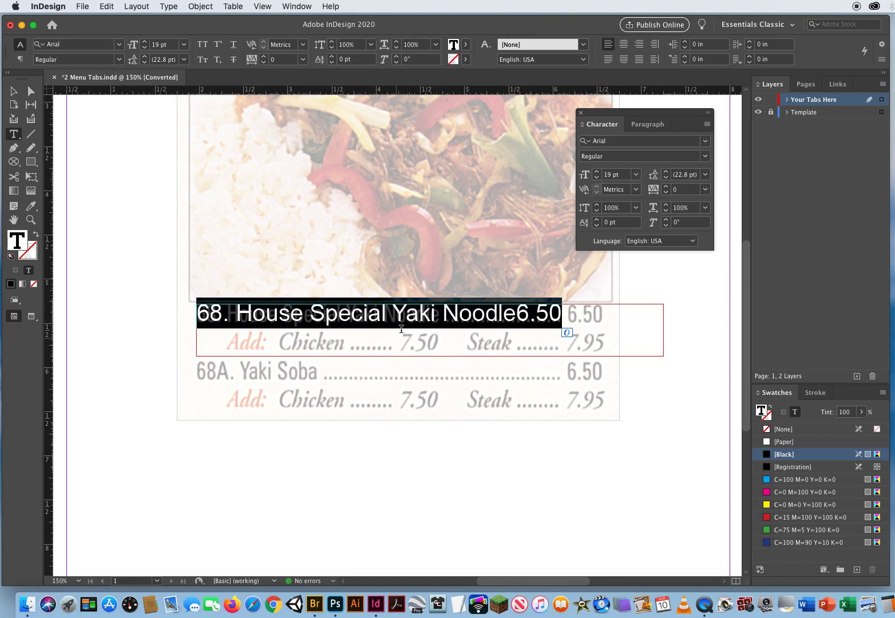
pyautogui.click(13, 91)
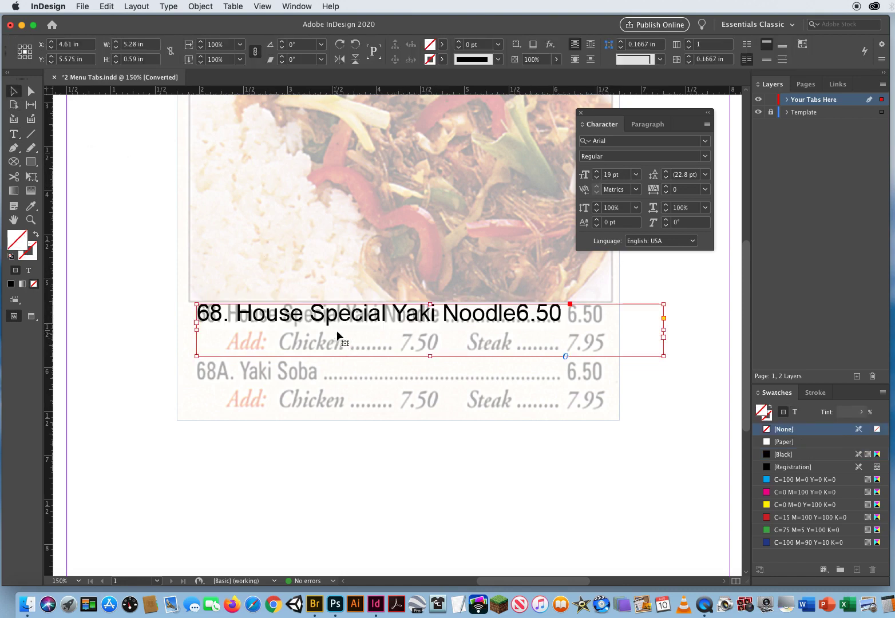
pyautogui.moveTo(356, 330); pyautogui.dragTo(359, 300)
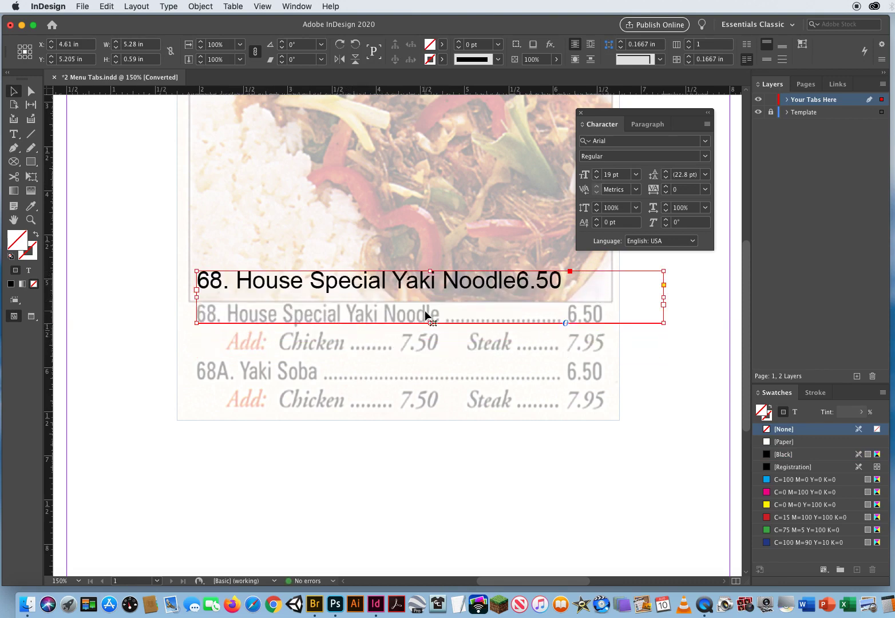
# Step: Narrow the menu line's horizontal scale to 76% to match the item name's width in the template
pyautogui.click(12, 133)
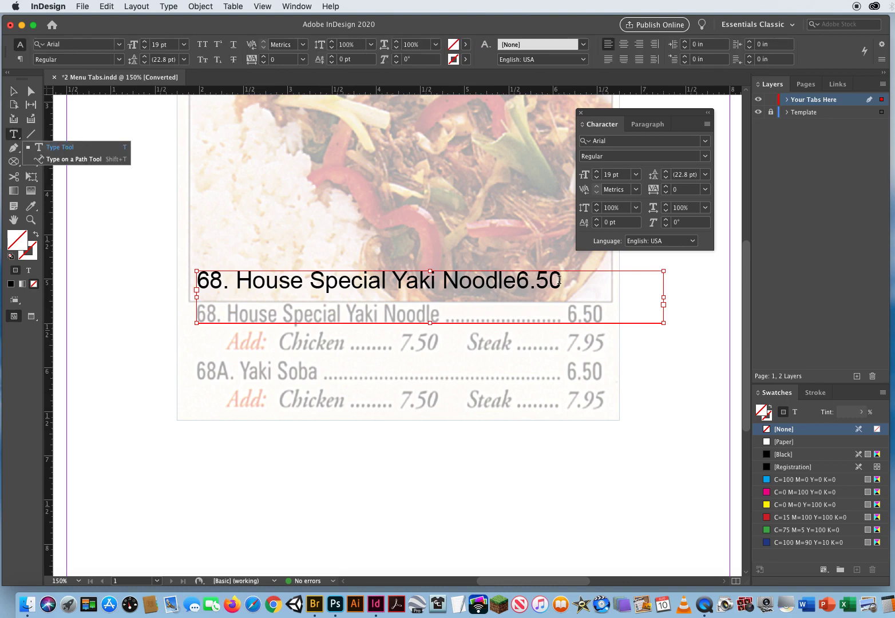
pyautogui.moveTo(563, 280); pyautogui.dragTo(178, 266)
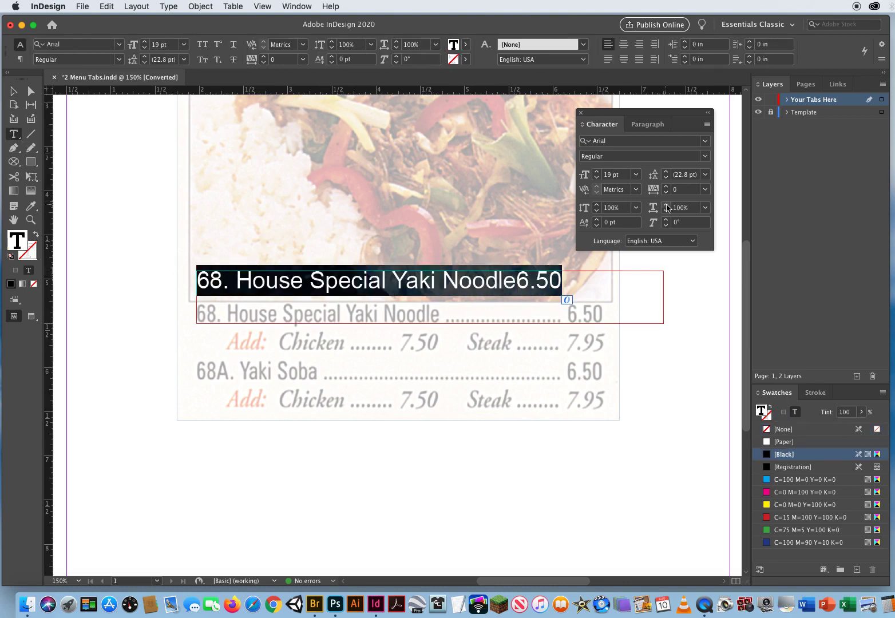
pyautogui.click(677, 209)
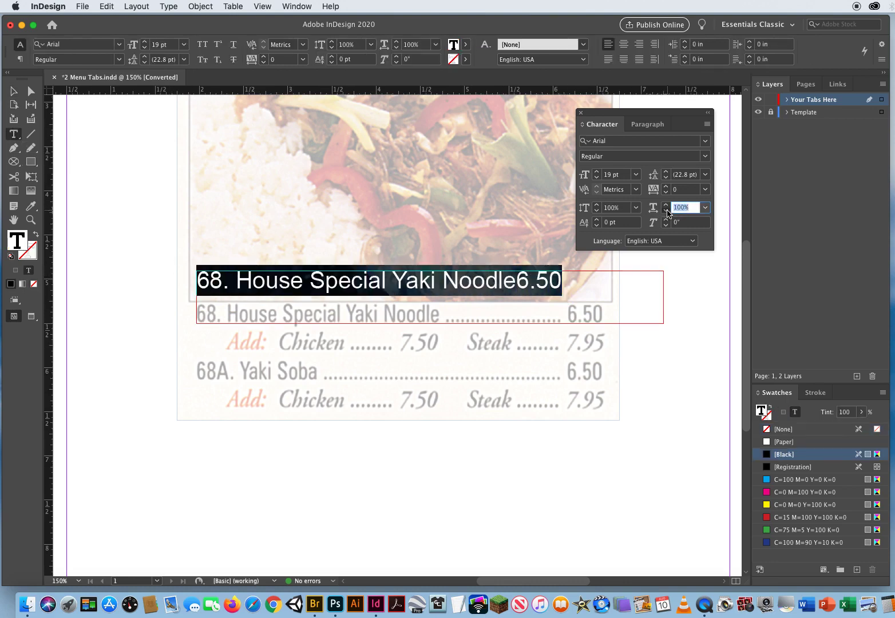
pyautogui.click(665, 210)
pyautogui.click(666, 210)
pyautogui.click(666, 210)
pyautogui.click(666, 210)
pyautogui.click(665, 209)
pyautogui.click(665, 209)
pyautogui.doubleClick(665, 210)
pyautogui.click(666, 210)
pyautogui.doubleClick(665, 210)
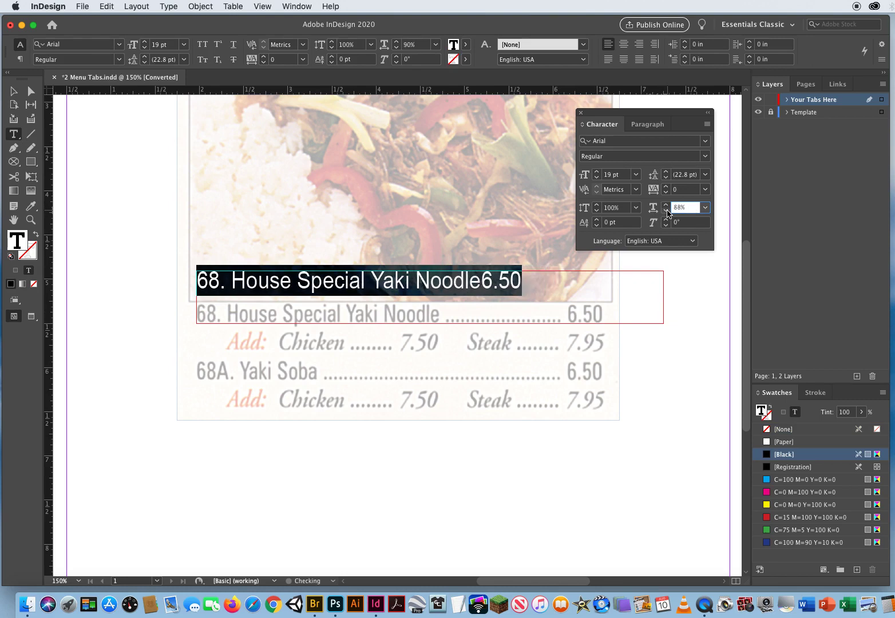
pyautogui.doubleClick(666, 210)
pyautogui.doubleClick(665, 210)
pyautogui.doubleClick(666, 210)
pyautogui.doubleClick(666, 210)
pyautogui.doubleClick(665, 210)
pyautogui.click(666, 210)
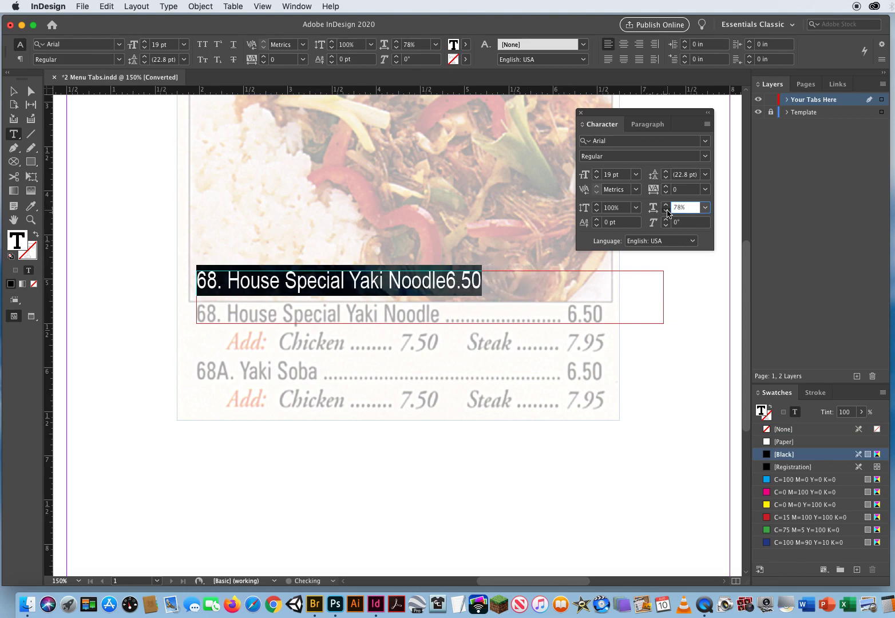
pyautogui.doubleClick(666, 210)
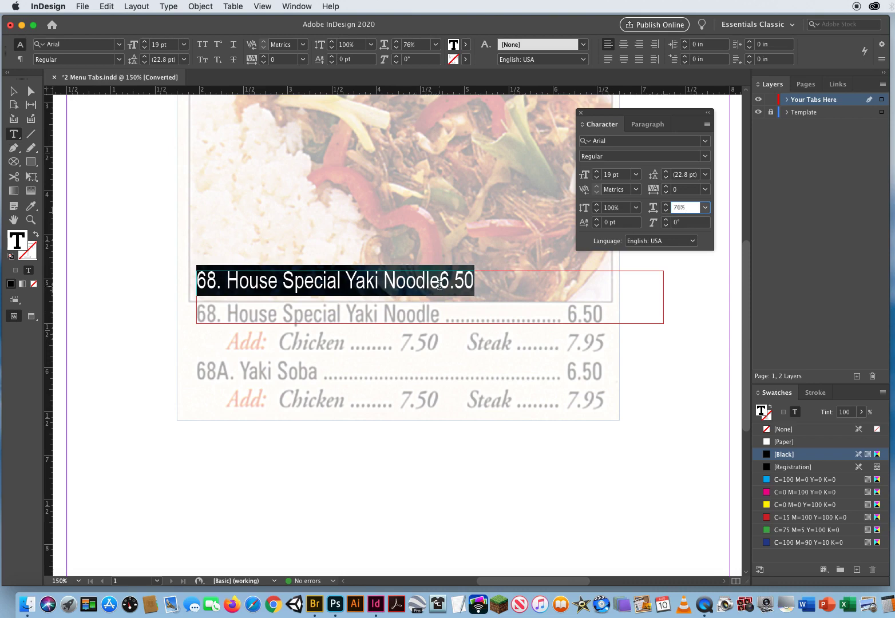
pyautogui.moveTo(439, 281); pyautogui.dragTo(196, 283)
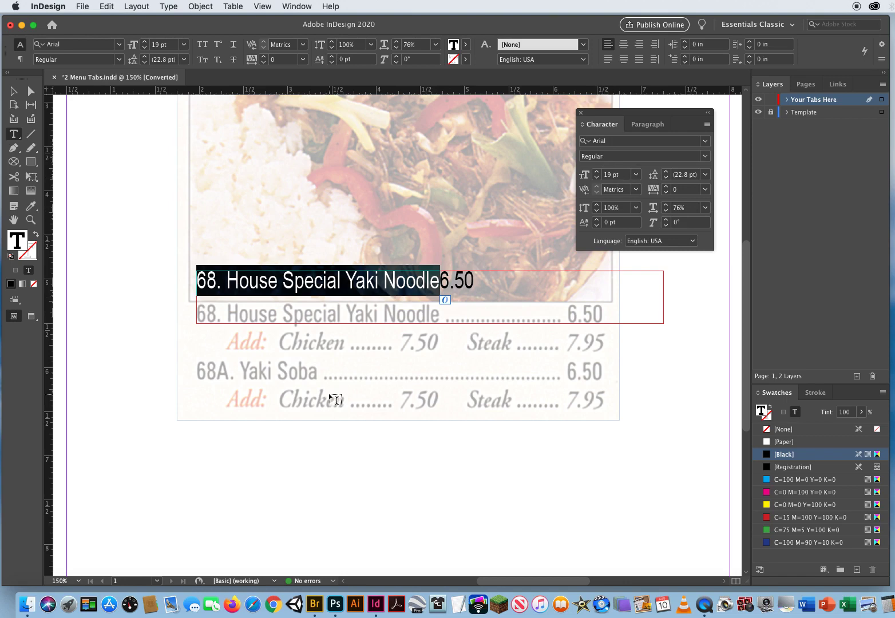
# Step: Move the text frame straight down to a Y position of about 5.594 in, so its text overlays the first template menu line
pyautogui.click(13, 90)
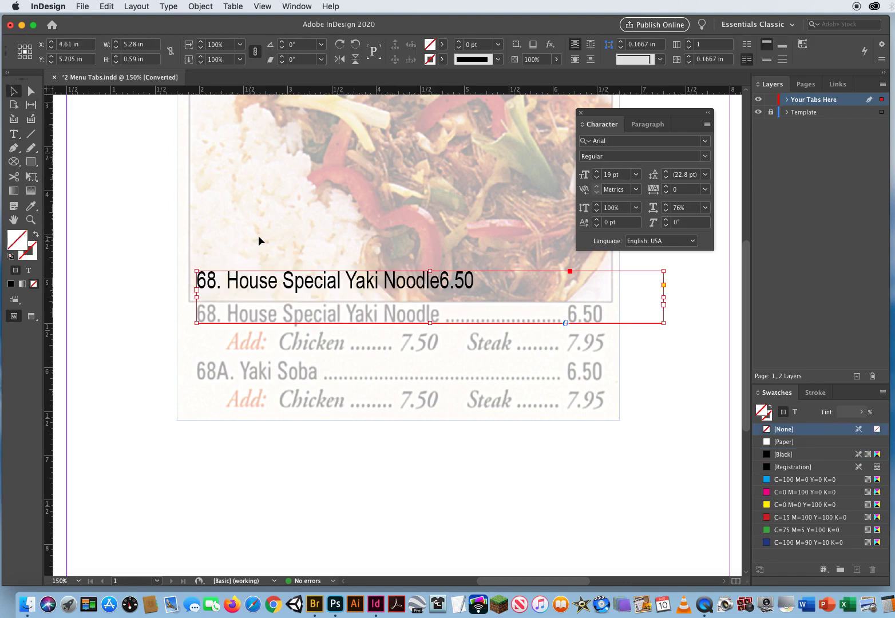
pyautogui.press('Down')
pyautogui.press('Down')
pyautogui.press('Down')
pyautogui.press('Down')
pyautogui.press('Down')
pyautogui.press('Down')
pyautogui.press('Down')
pyautogui.press('Down')
pyautogui.press('Down')
pyautogui.press('Down')
pyautogui.press('Down')
pyautogui.press('Down')
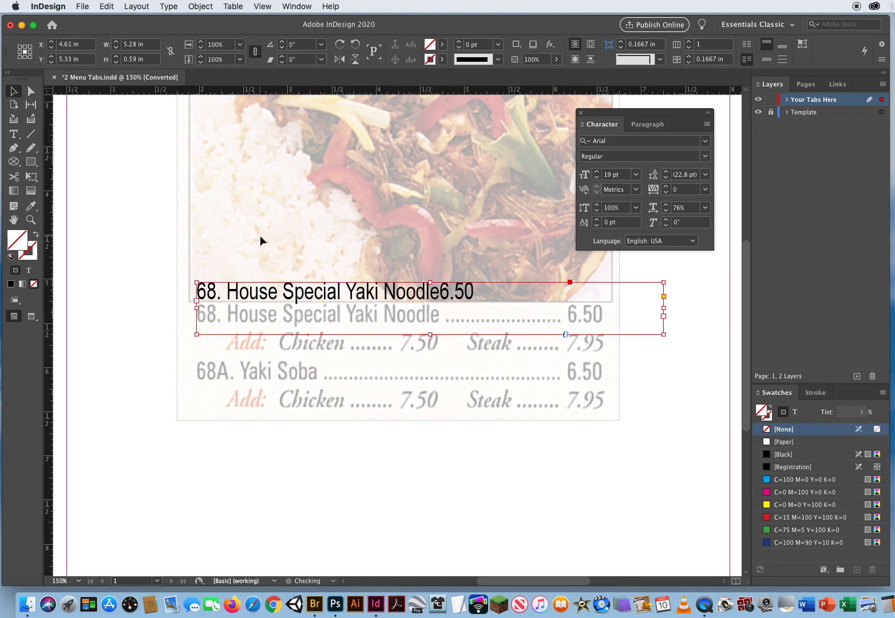
pyautogui.press('Down')
pyautogui.press('Down')
pyautogui.press('Down')
pyautogui.press('Down')
pyautogui.press('Down')
pyautogui.press('Down')
pyautogui.press('Down')
pyautogui.press('Down')
pyautogui.press('Down')
pyautogui.press('Down')
pyautogui.press('Down')
pyautogui.press('Down')
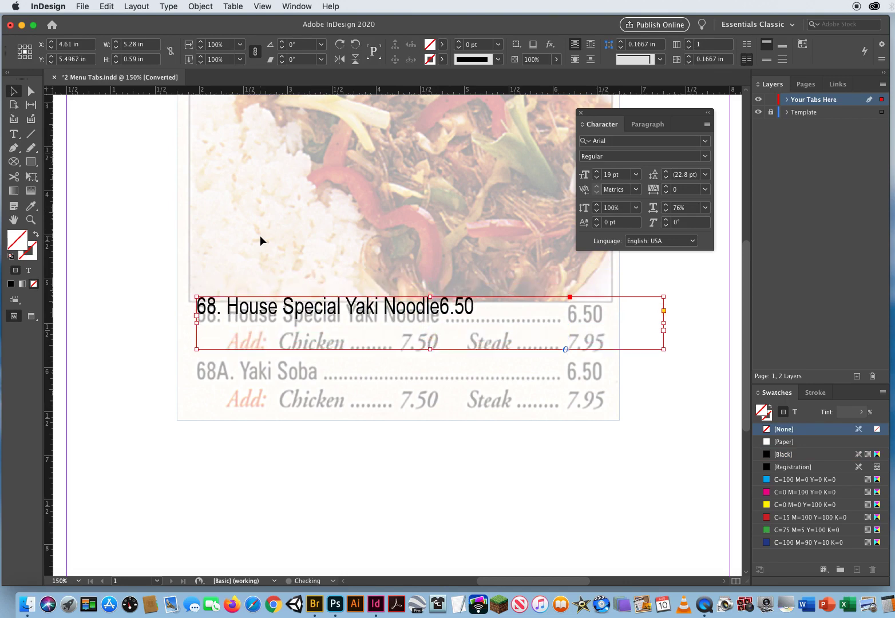
pyautogui.press('Down')
pyautogui.press('Down')
pyautogui.press('Down')
pyautogui.press('Down')
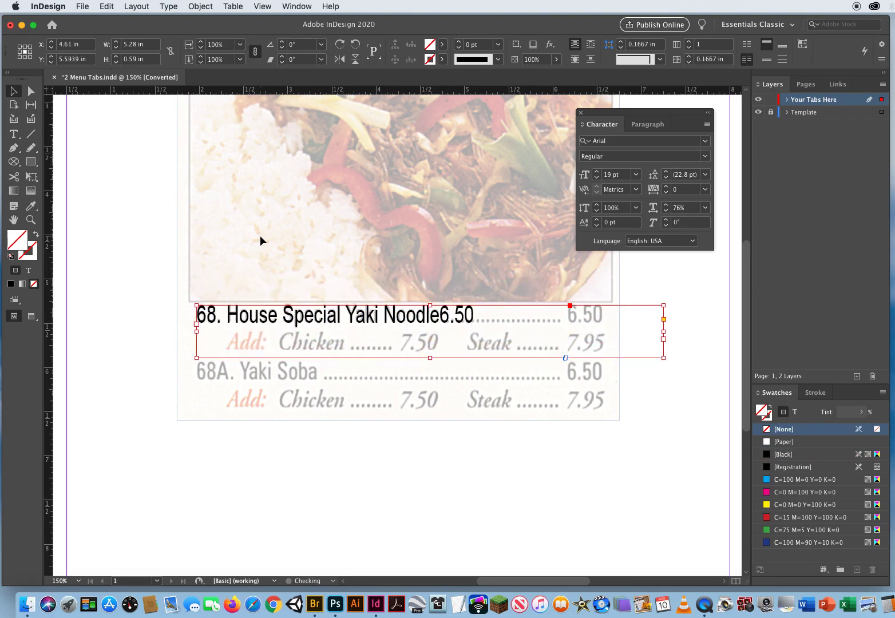
# Step: Add a second line reading "Add:Chicken7.50Steak7.95" below the House Special Yaki Noodle line in the same frame
pyautogui.press('t')
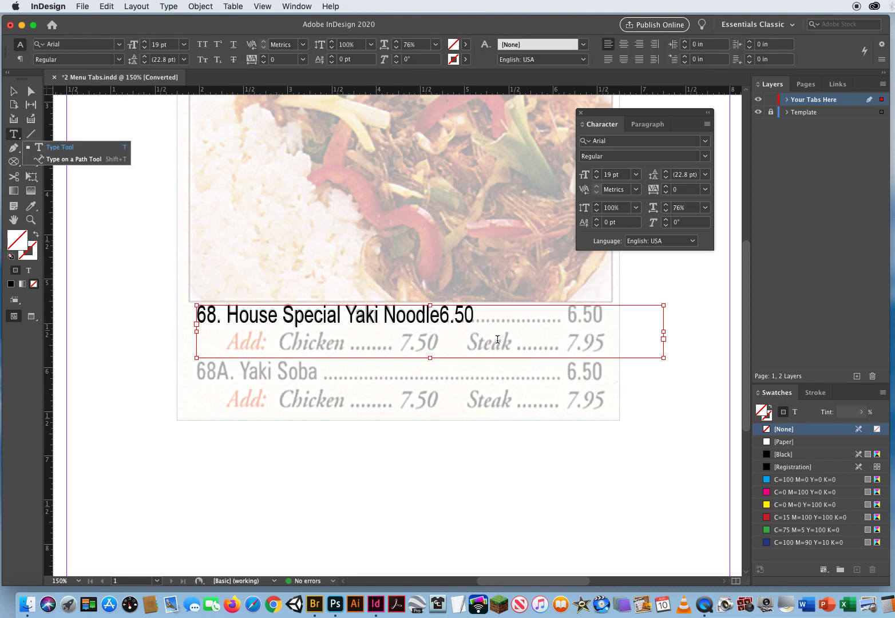
pyautogui.click(474, 314)
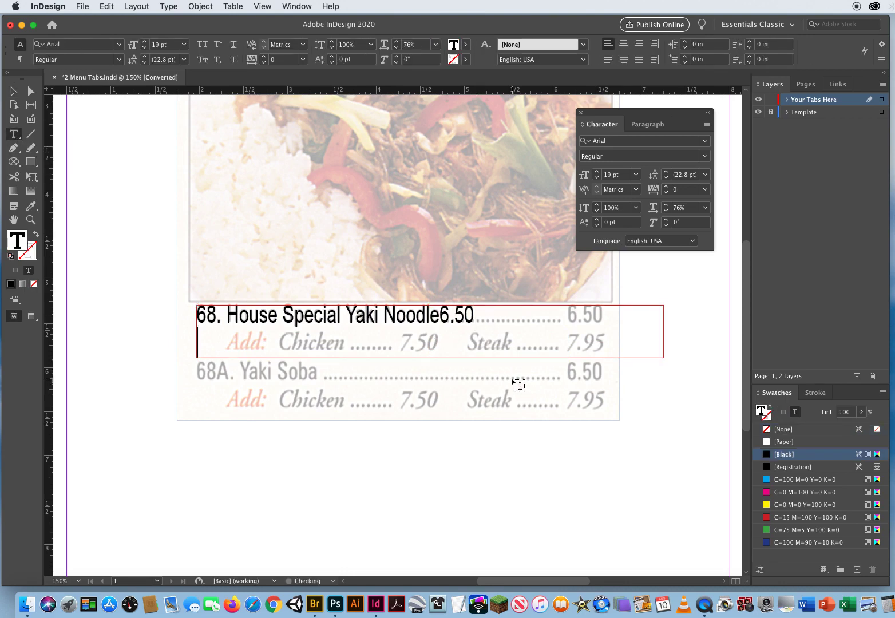
pyautogui.press('Return')
pyautogui.write('Add:Chr')
pyautogui.press('BackSpace')
pyautogui.write('i')
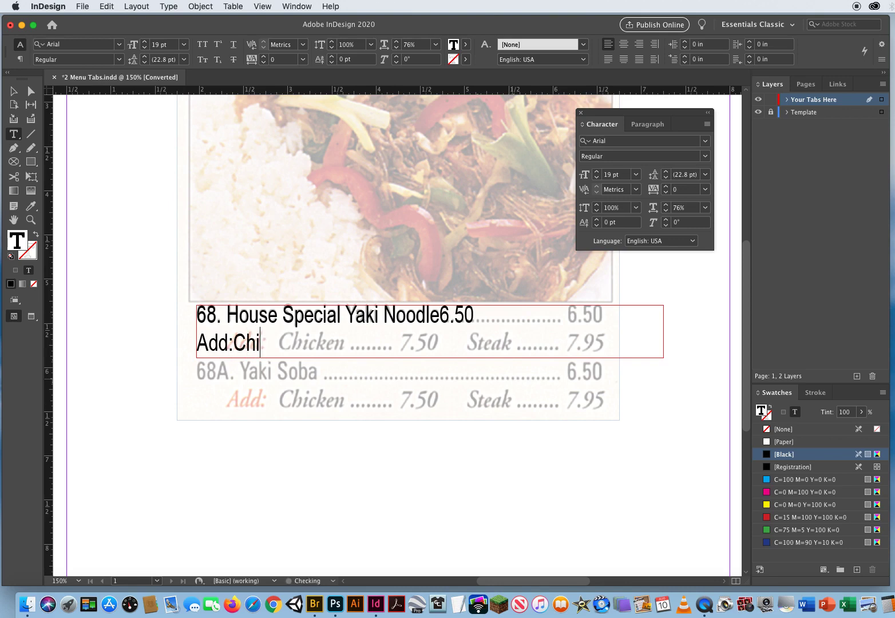
pyautogui.write('cken7')
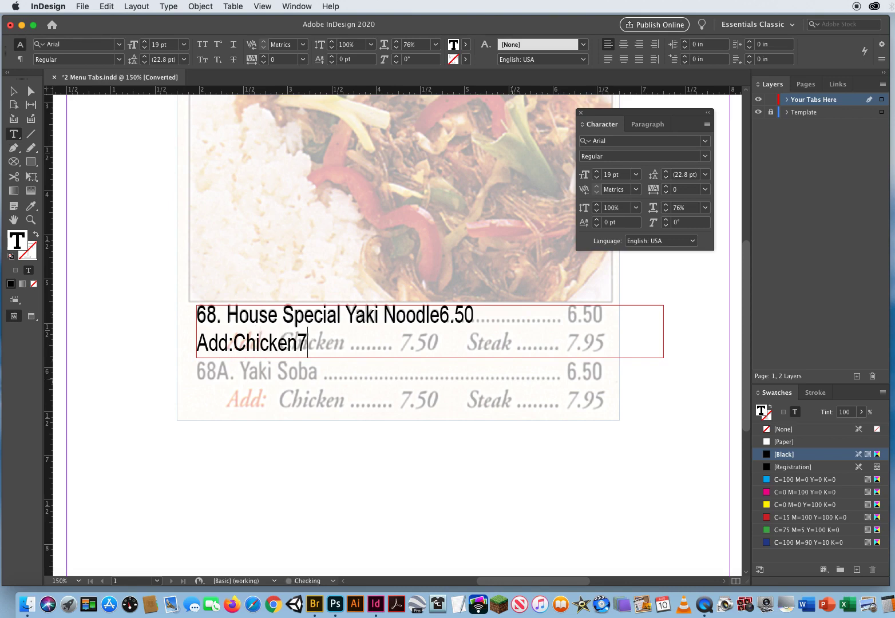
pyautogui.write('.50Steack')
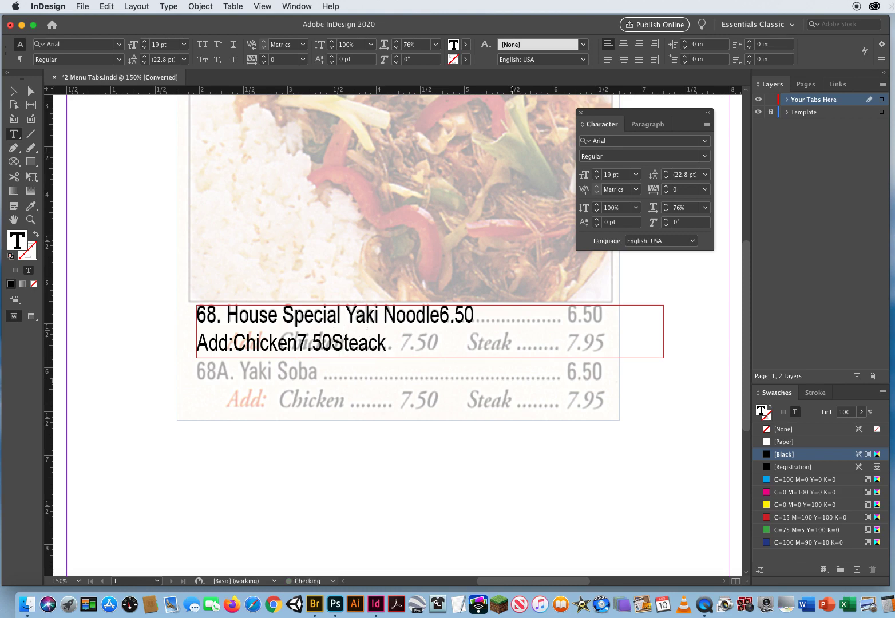
pyautogui.press('BackSpace')
pyautogui.press('BackSpace')
pyautogui.write('k7.95')
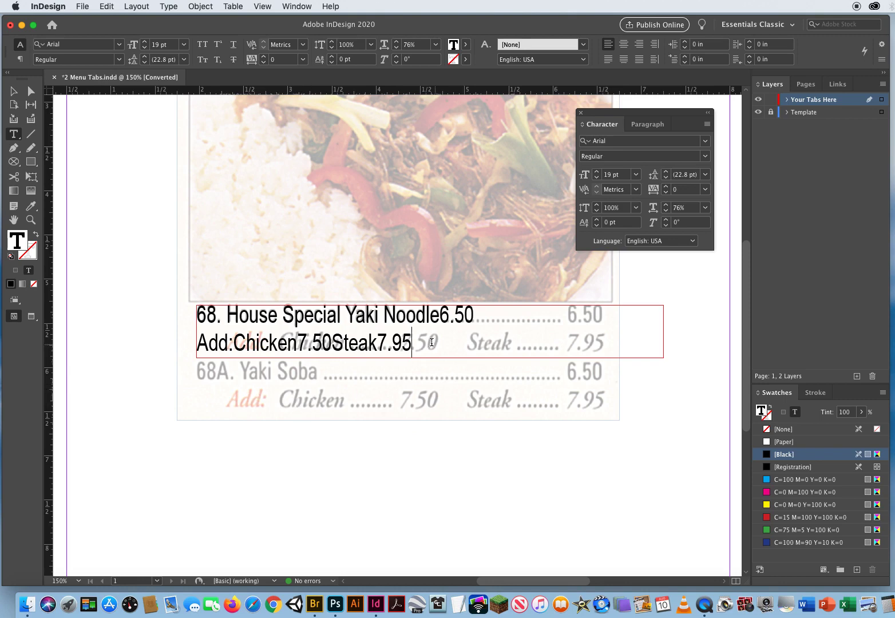
# Step: Format the whole Add line in Times Bold Italic
pyautogui.moveTo(432, 342); pyautogui.dragTo(168, 339)
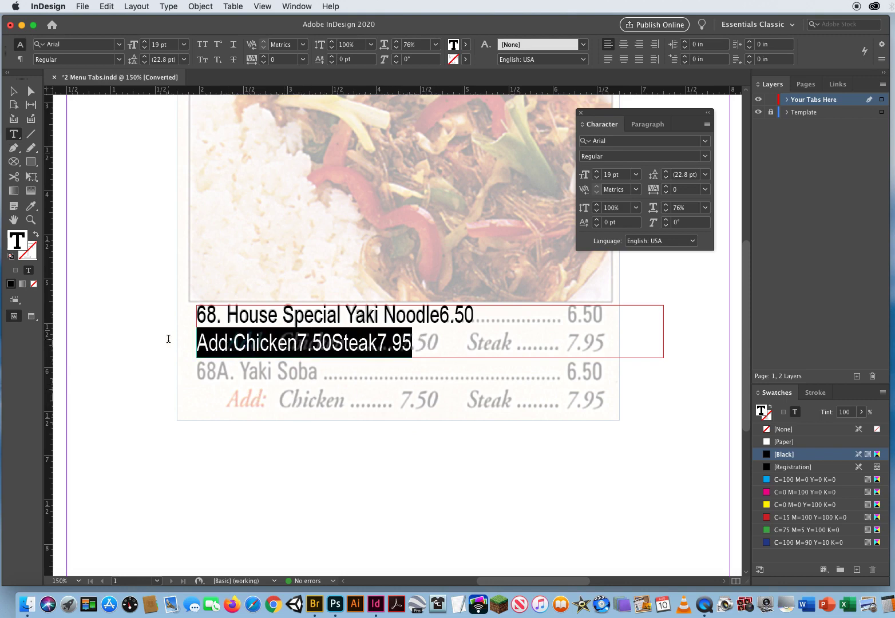
pyautogui.click(619, 142)
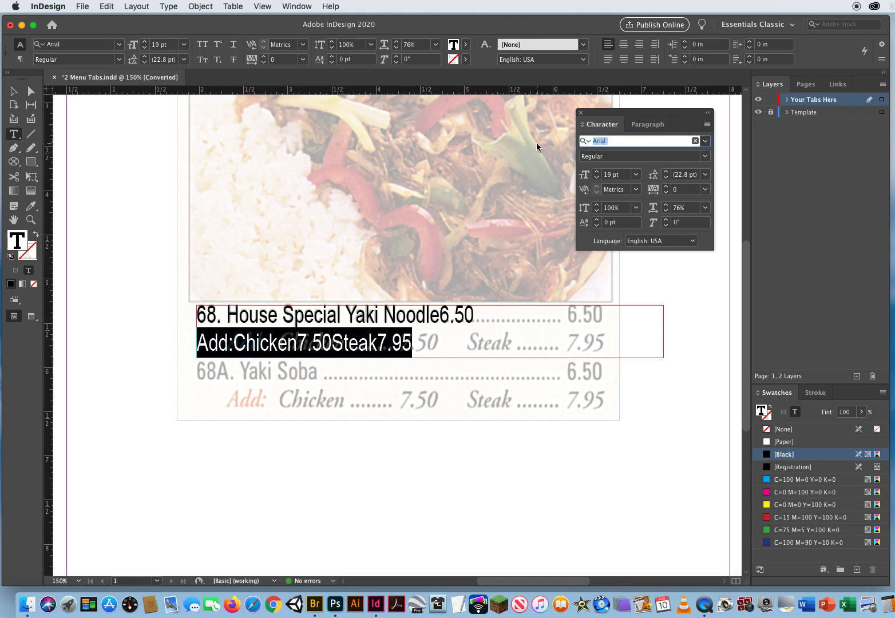
pyautogui.write('time')
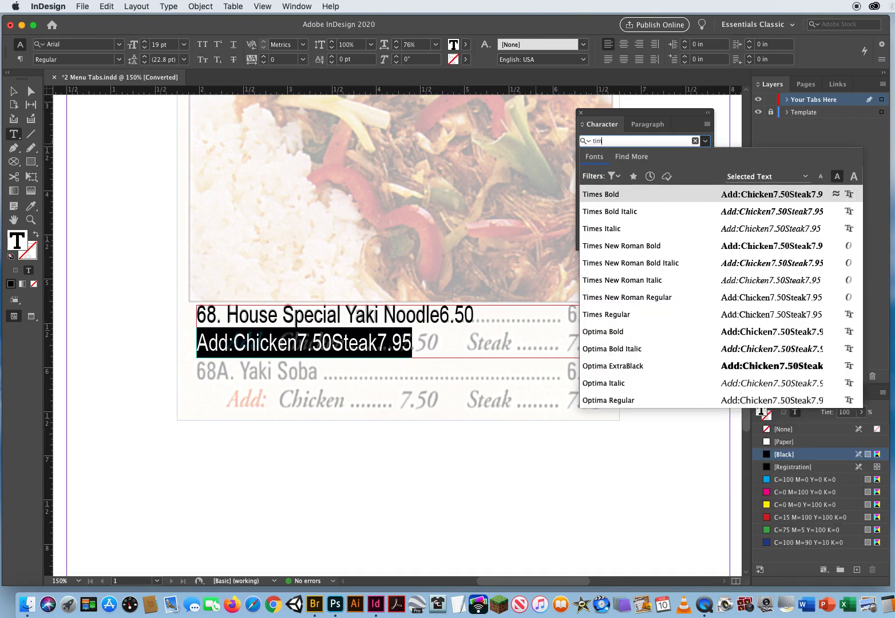
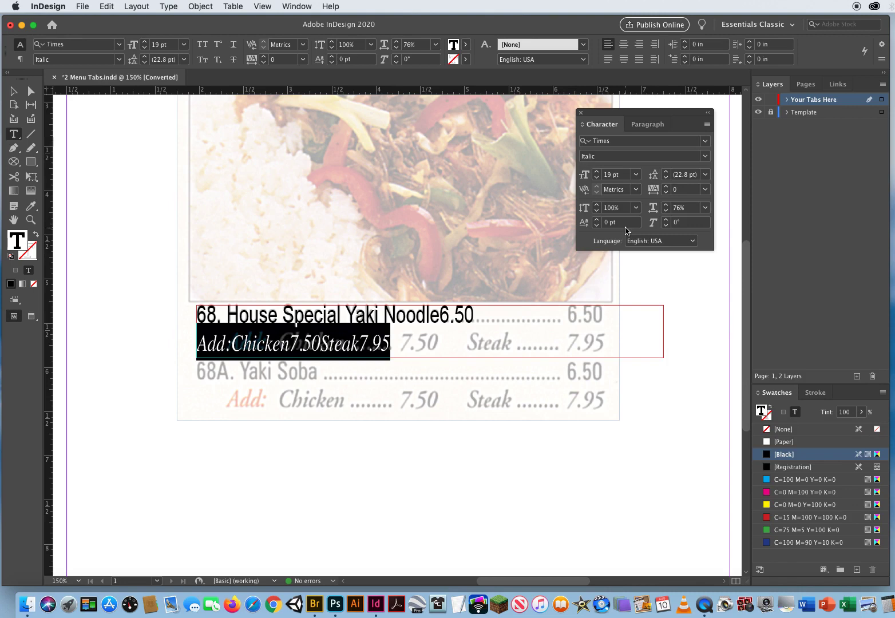
pyautogui.click(704, 156)
pyautogui.click(618, 180)
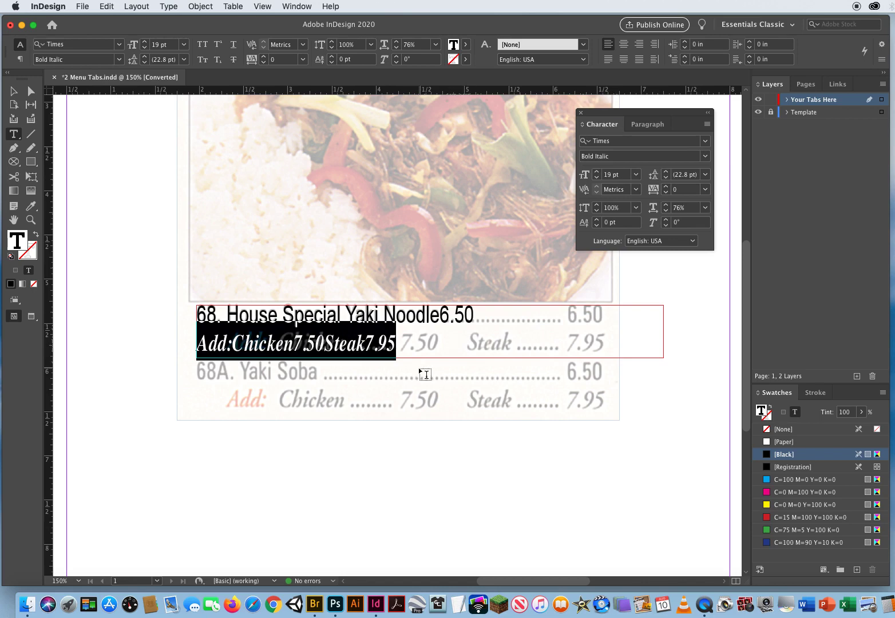
# Step: Indent the Add line with spaces to the start of the template's "Add:" and set its text's horizontal scale to 85%
pyautogui.click(394, 340)
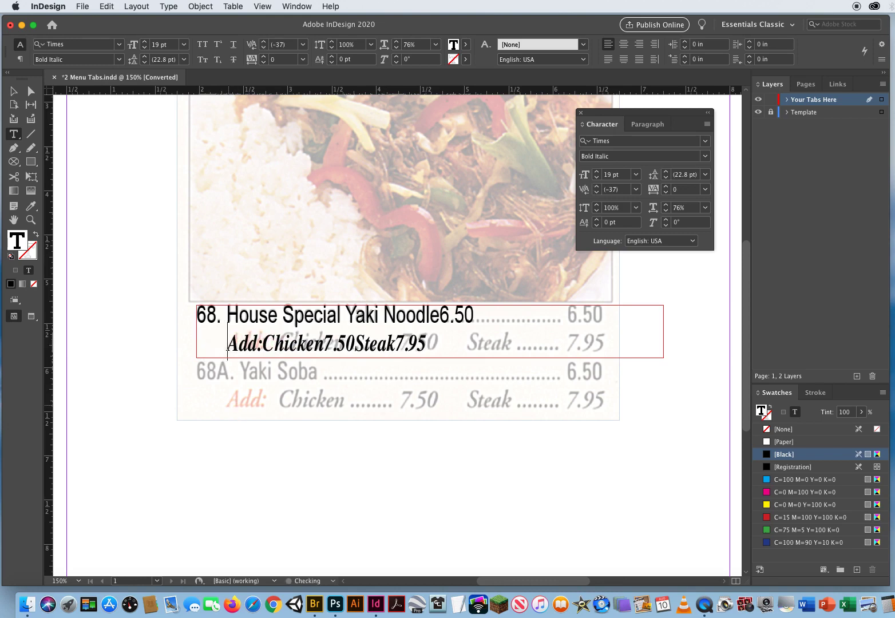
pyautogui.moveTo(222, 338); pyautogui.dragTo(427, 344)
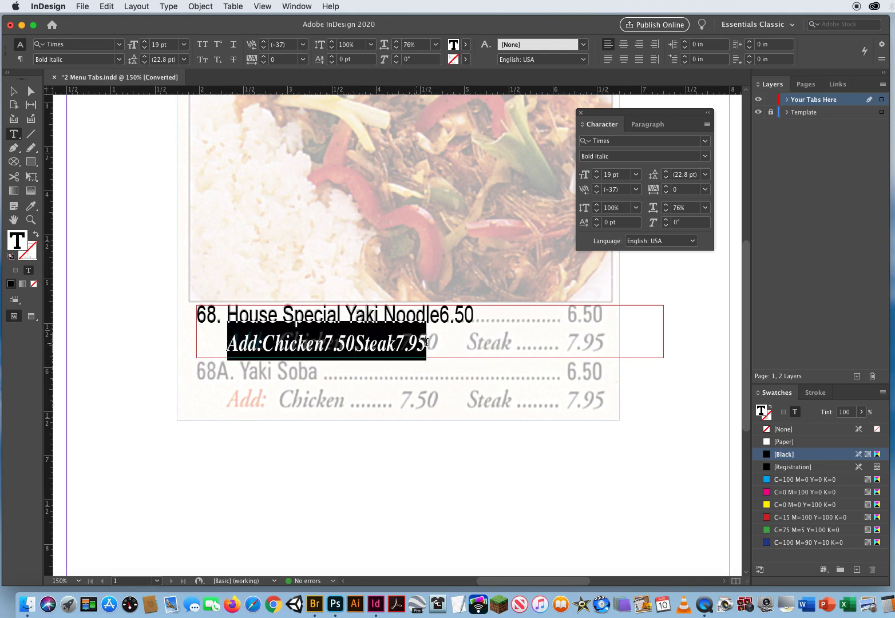
pyautogui.click(699, 208)
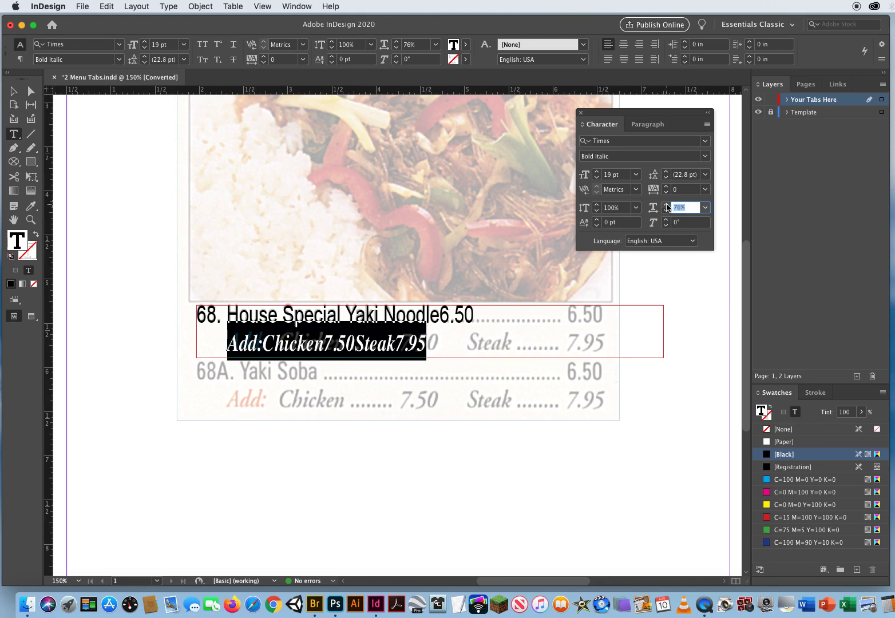
pyautogui.click(666, 204)
pyautogui.click(666, 204)
pyautogui.click(667, 204)
pyautogui.click(667, 204)
pyautogui.click(666, 204)
pyautogui.click(666, 204)
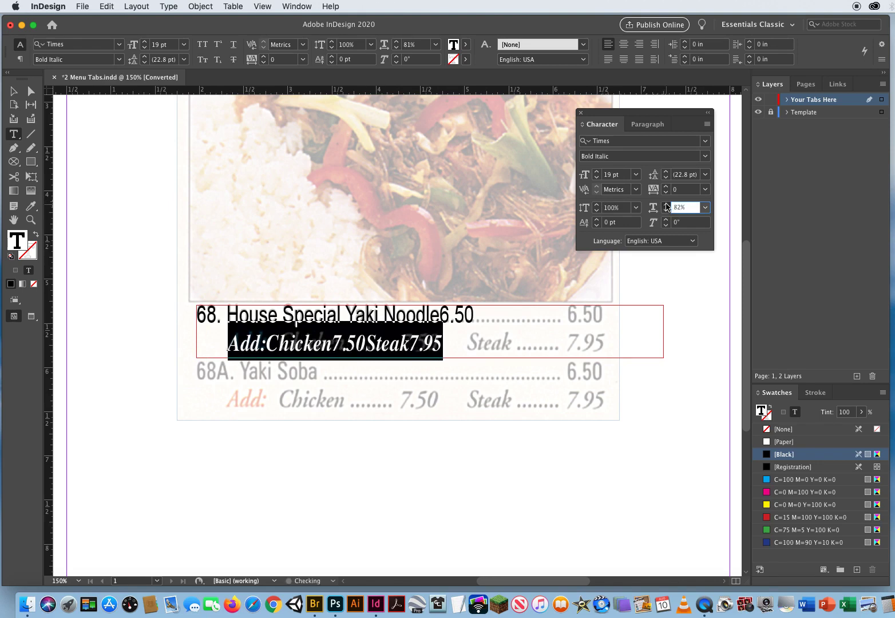
pyautogui.click(667, 204)
pyautogui.click(666, 204)
pyautogui.click(667, 204)
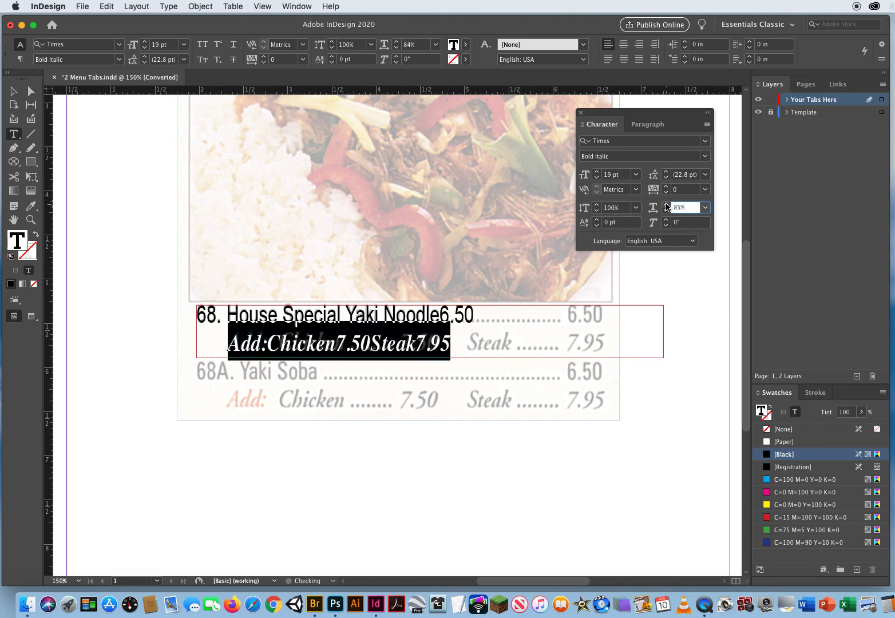
pyautogui.click(448, 347)
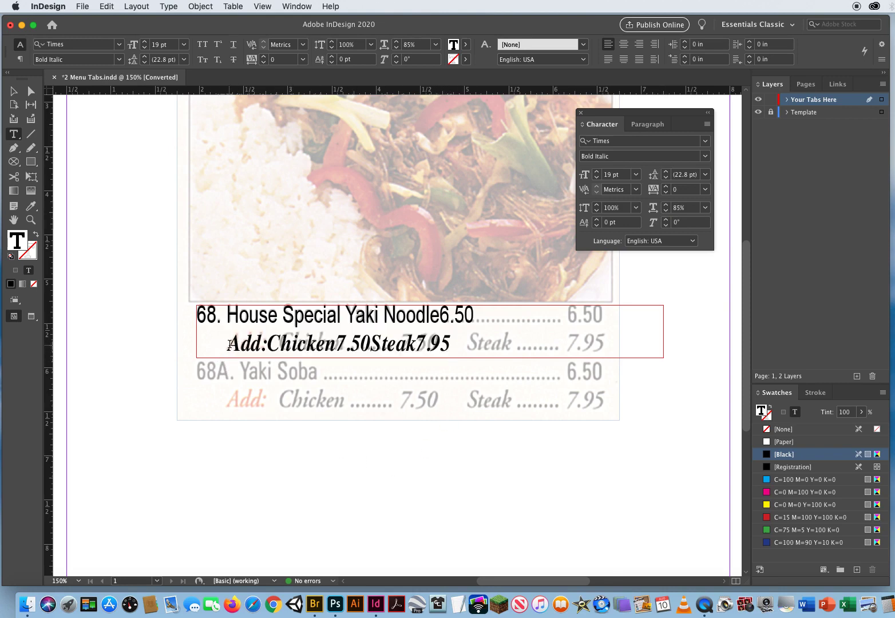
# Step: Set the Add line's font size to 21 pt and its leading to 23 pt to match the template line
pyautogui.moveTo(226, 343); pyautogui.dragTo(462, 341)
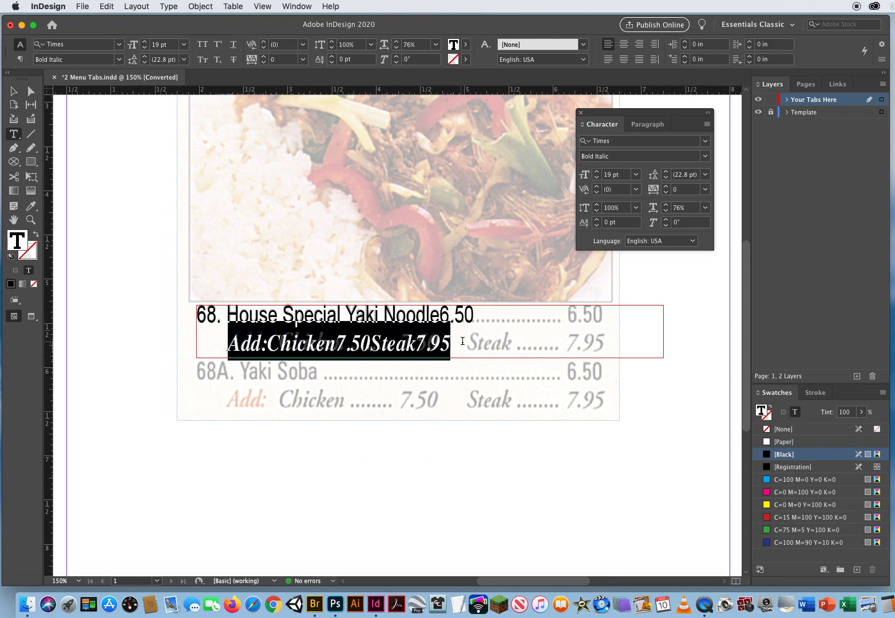
pyautogui.click(597, 171)
pyautogui.click(597, 171)
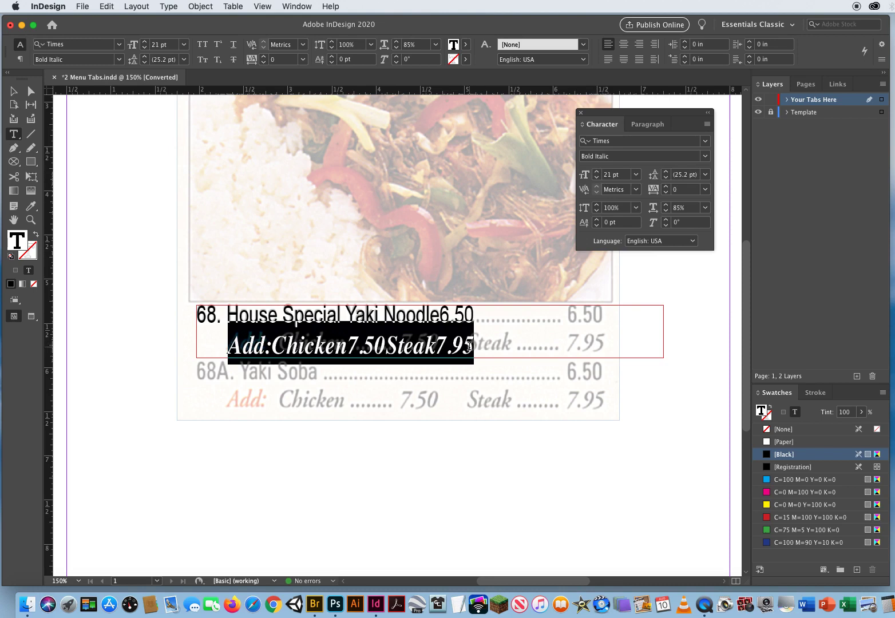
pyautogui.click(629, 222)
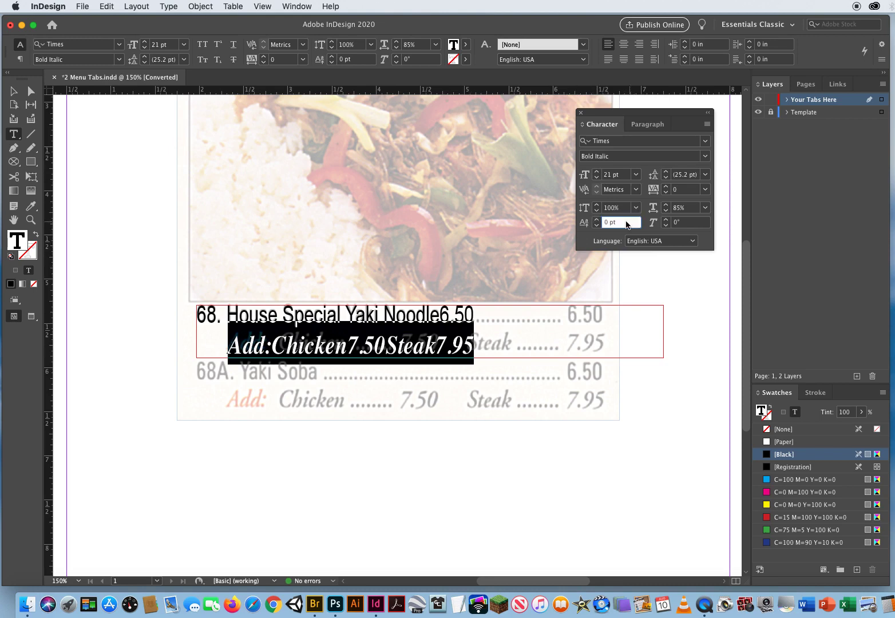
pyautogui.click(689, 174)
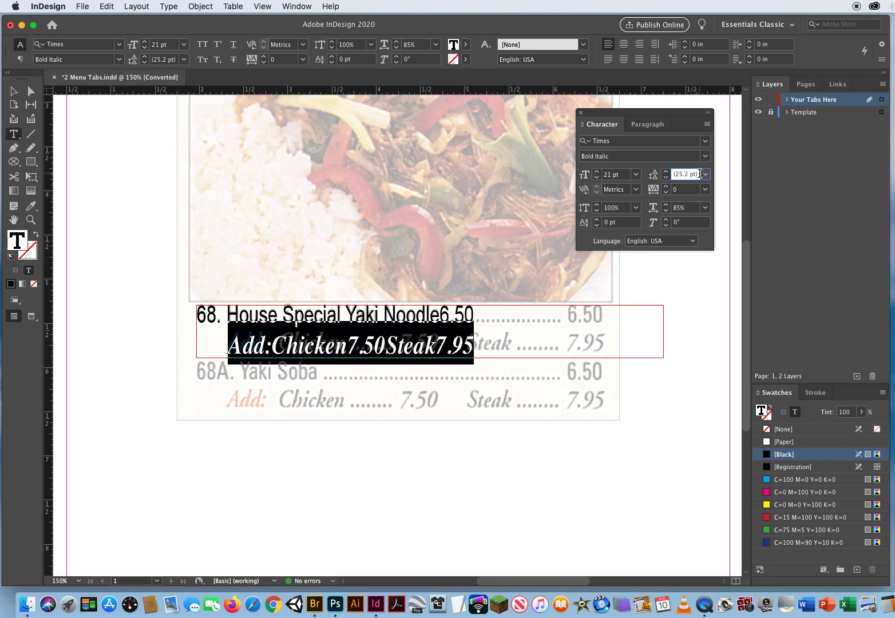
pyautogui.click(665, 178)
pyautogui.click(665, 178)
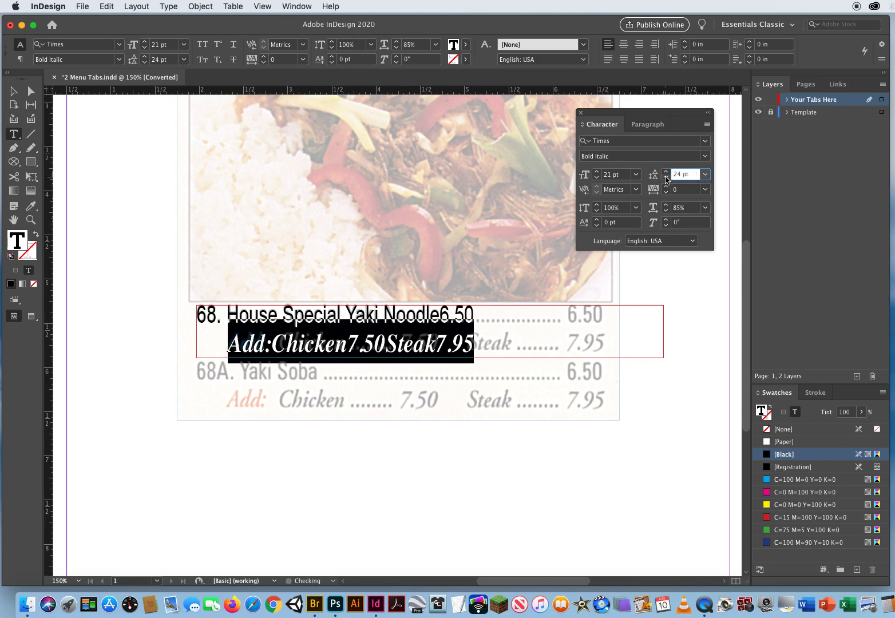
pyautogui.click(665, 178)
pyautogui.click(397, 346)
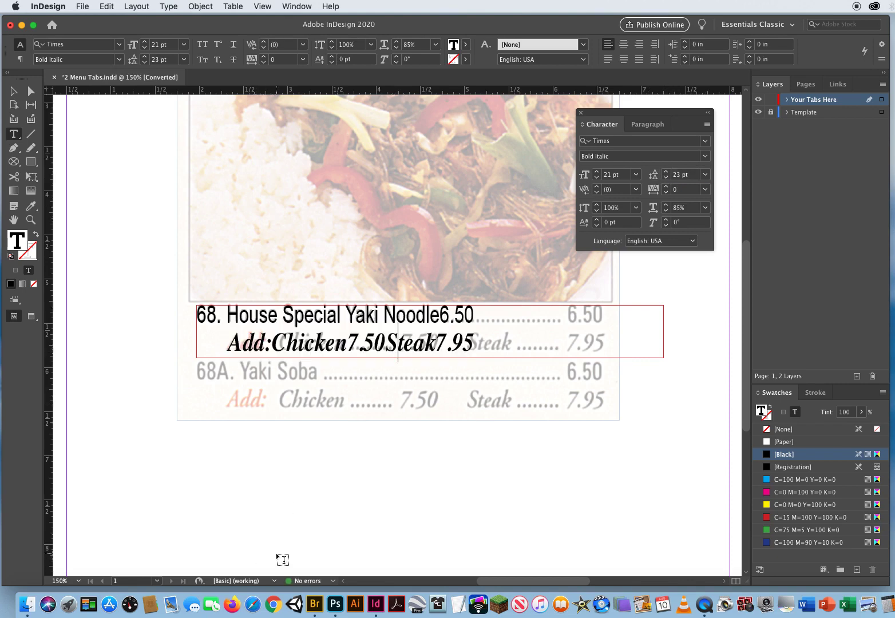
# Step: Check the Add line's font size, leading, kerning, tracking and vertical and horizontal scale
pyautogui.moveTo(228, 343); pyautogui.dragTo(270, 342)
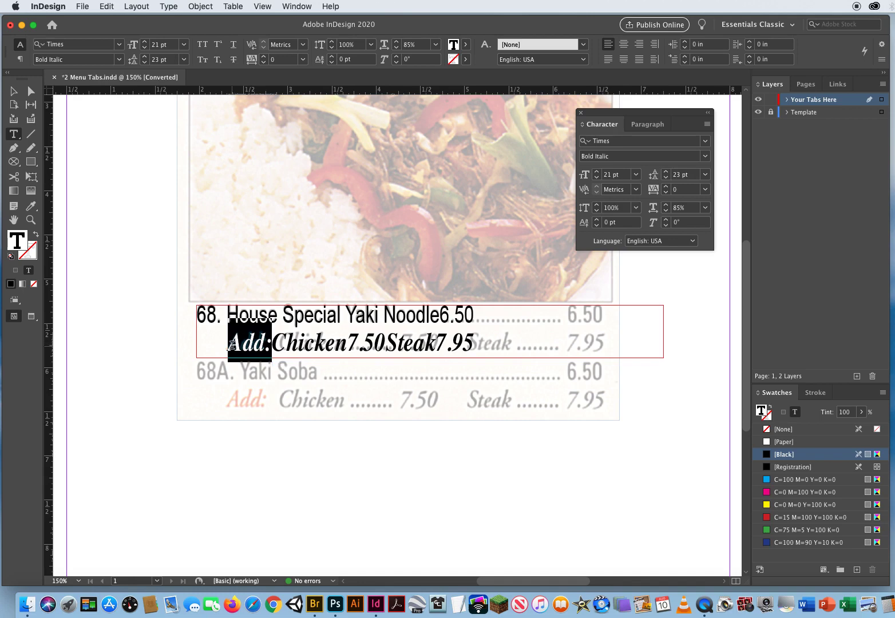
pyautogui.moveTo(229, 343); pyautogui.dragTo(475, 343)
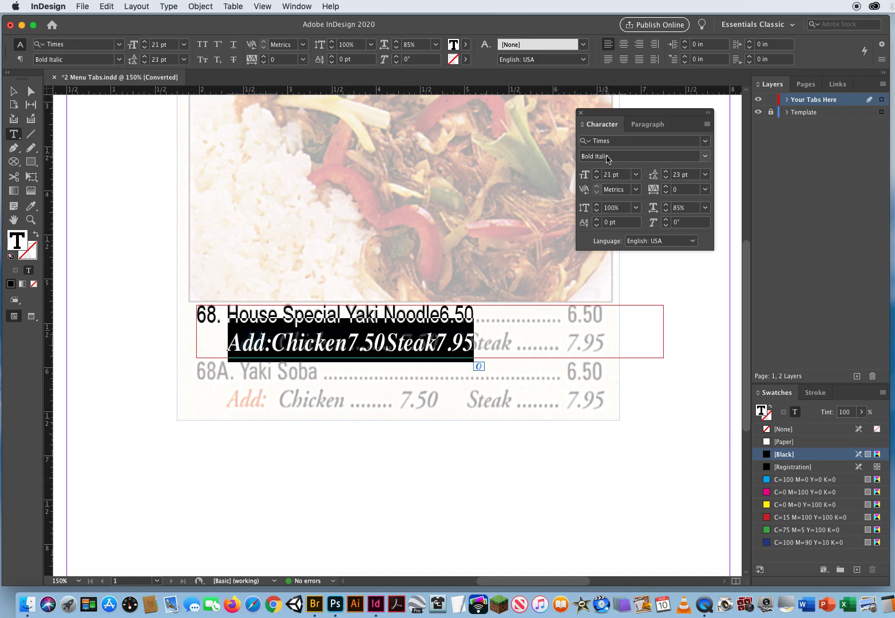
pyautogui.tripleClick(611, 173)
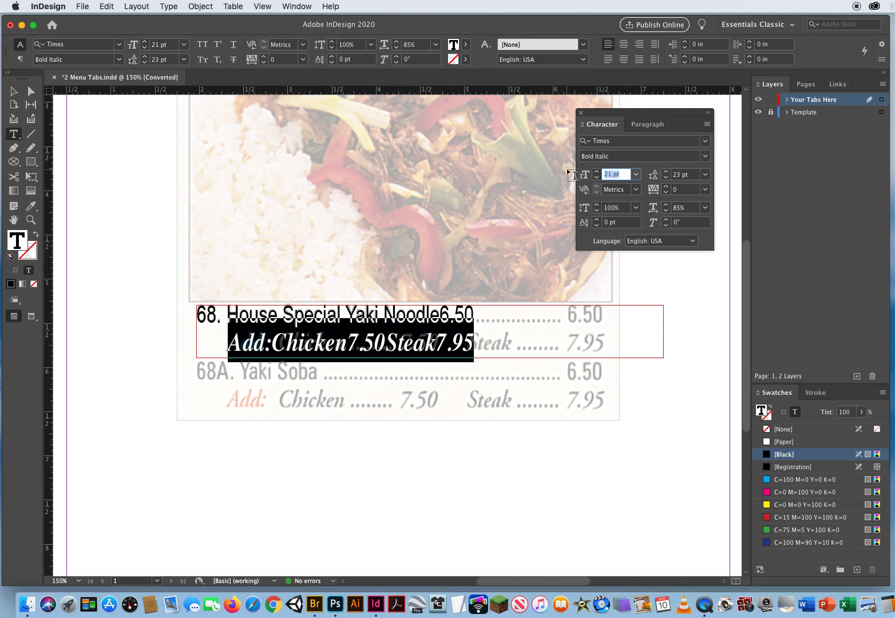
pyautogui.press('Tab')
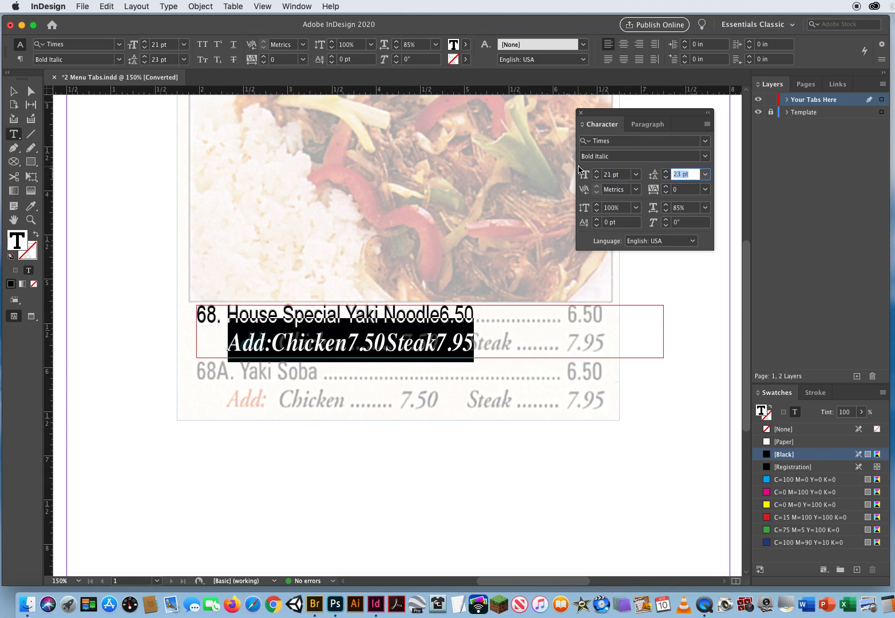
pyautogui.press('Tab')
pyautogui.press('Tab')
pyautogui.press('Tab')
pyautogui.press('Tab')
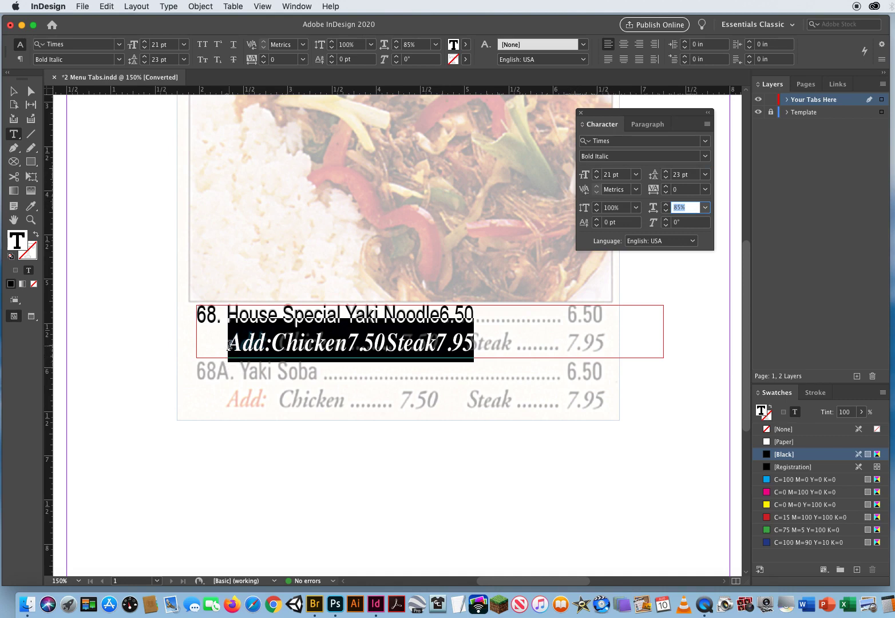
# Step: Delete the spaces in front of "Add:" and check the character settings of the first and second menu lines
pyautogui.moveTo(228, 345); pyautogui.dragTo(194, 346)
pyautogui.press('BackSpace')
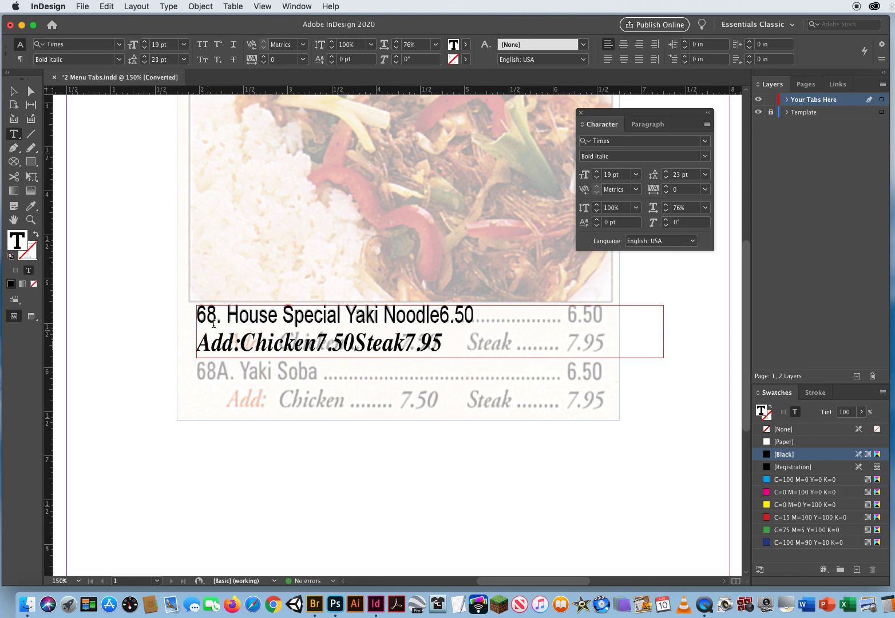
pyautogui.moveTo(196, 314); pyautogui.dragTo(549, 313)
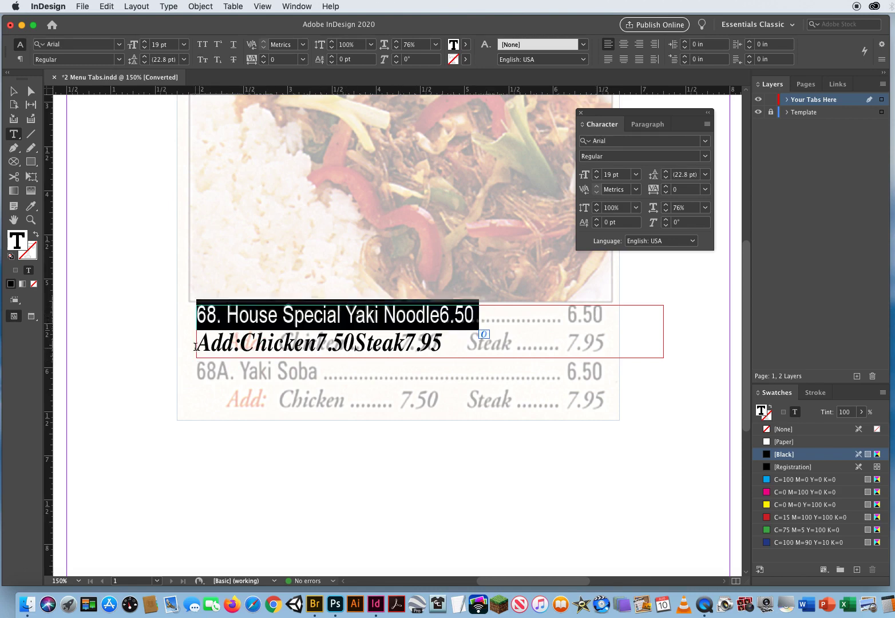
pyautogui.moveTo(196, 346); pyautogui.dragTo(587, 339)
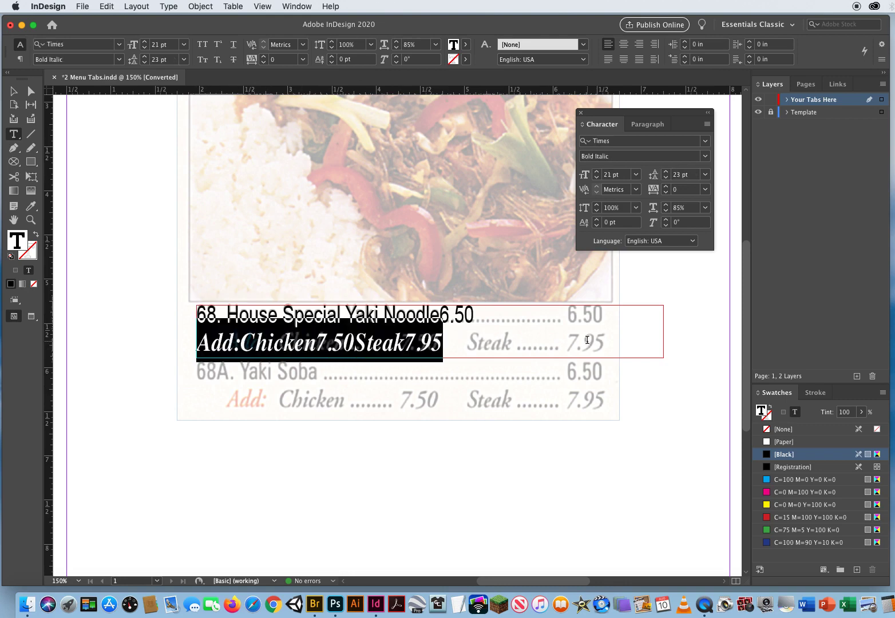
# Step: Give the House Special Yaki Noodle line a decimal tab stop at 4.3333 in, aligned on a period with a period leader
pyautogui.moveTo(451, 349)
pyautogui.mouseDown()
pyautogui.moveTo(260, 352)
pyautogui.moveTo(443, 361)
pyautogui.mouseUp()
pyautogui.click(197, 314)
pyautogui.moveTo(198, 314); pyautogui.dragTo(475, 314)
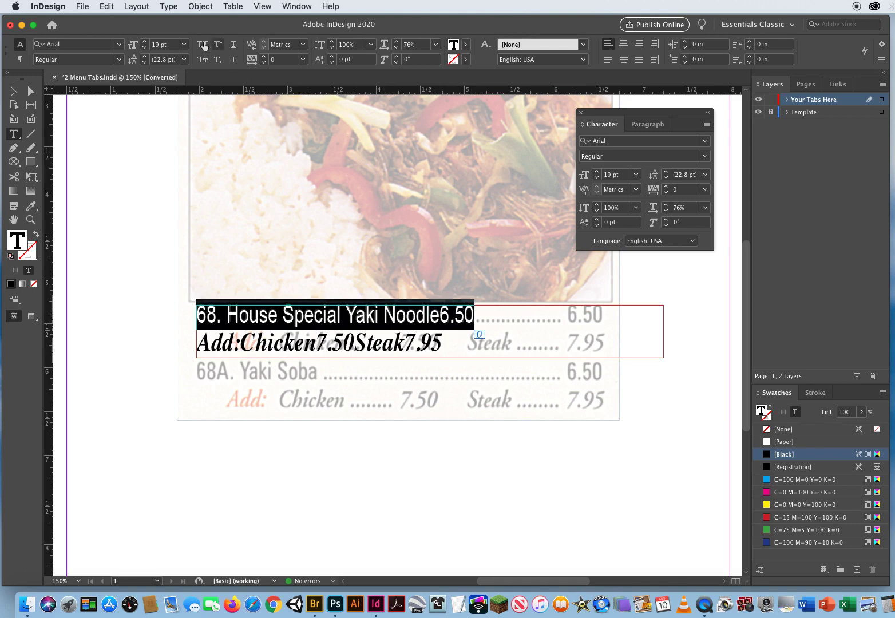
pyautogui.click(165, 5)
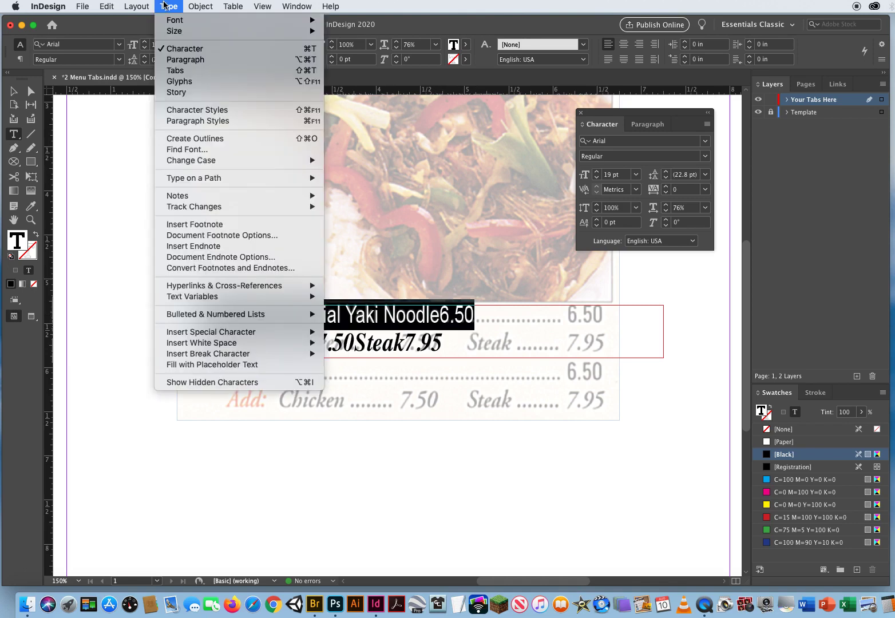
pyautogui.click(175, 73)
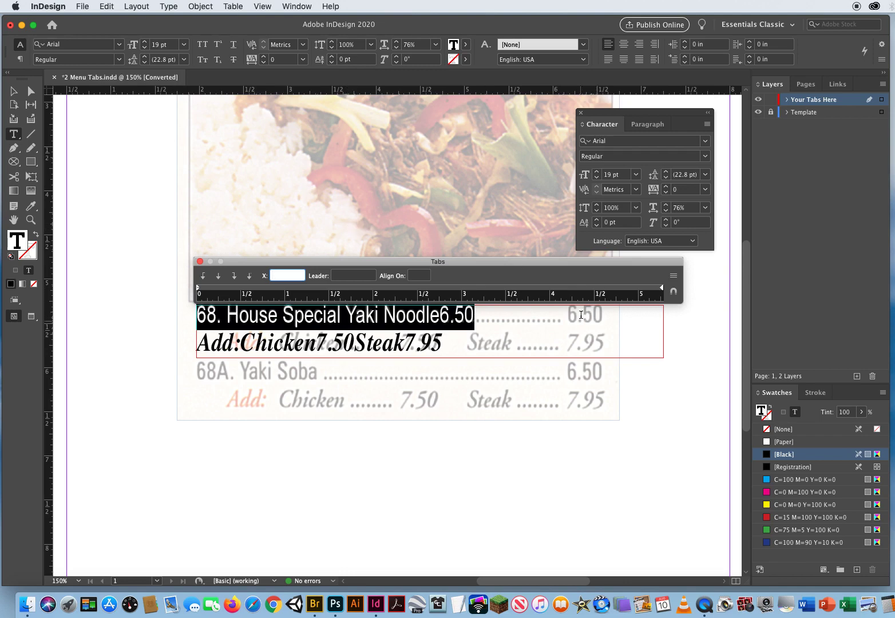
pyautogui.click(250, 276)
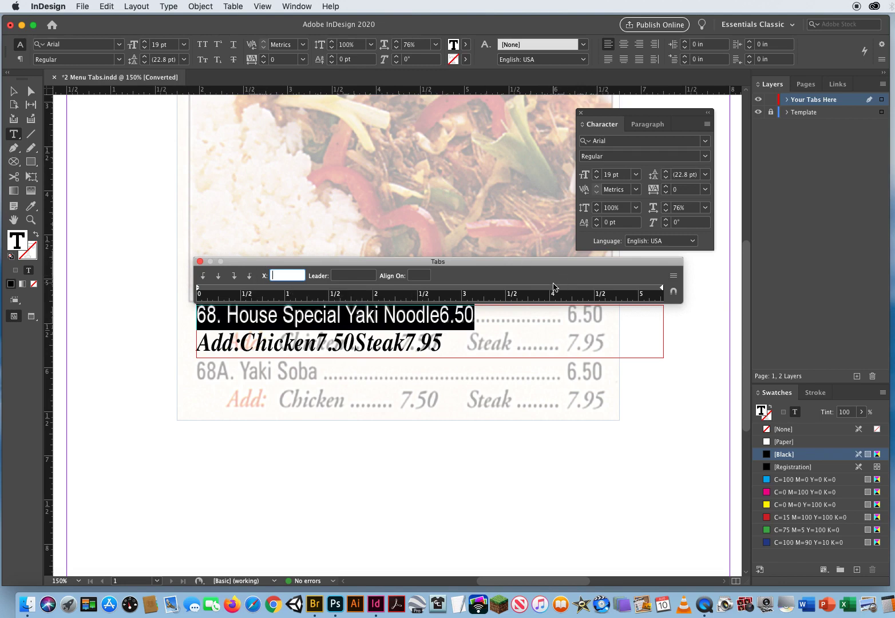
pyautogui.moveTo(545, 290); pyautogui.dragTo(580, 289)
pyautogui.click(417, 276)
pyautogui.write('.')
pyautogui.click(336, 276)
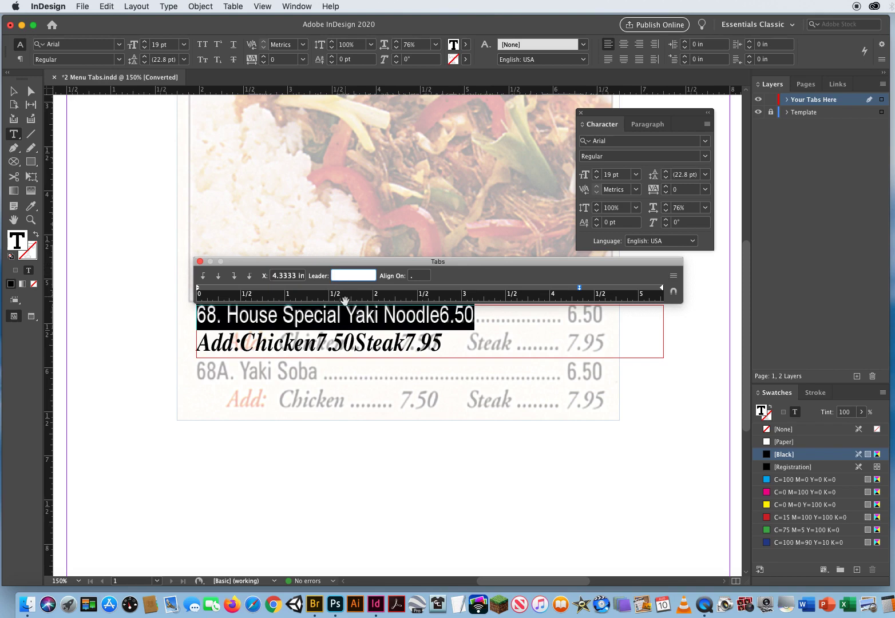
pyautogui.write('.')
# Step: Insert a tab before the 6.50 price and shift its tab stop to 4.3056 in to match the template
pyautogui.click(438, 314)
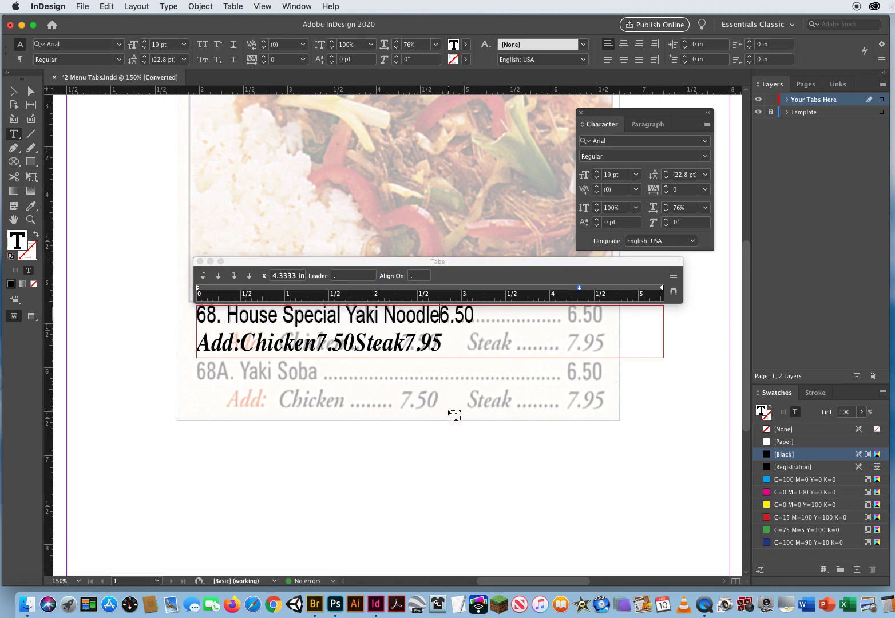
pyautogui.press('Tab')
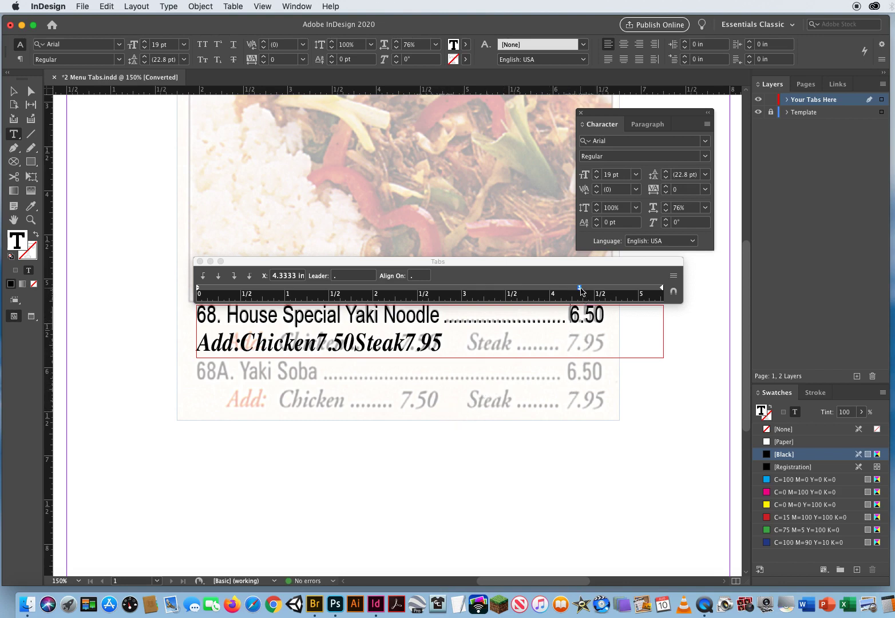
pyautogui.moveTo(580, 291); pyautogui.dragTo(578, 291)
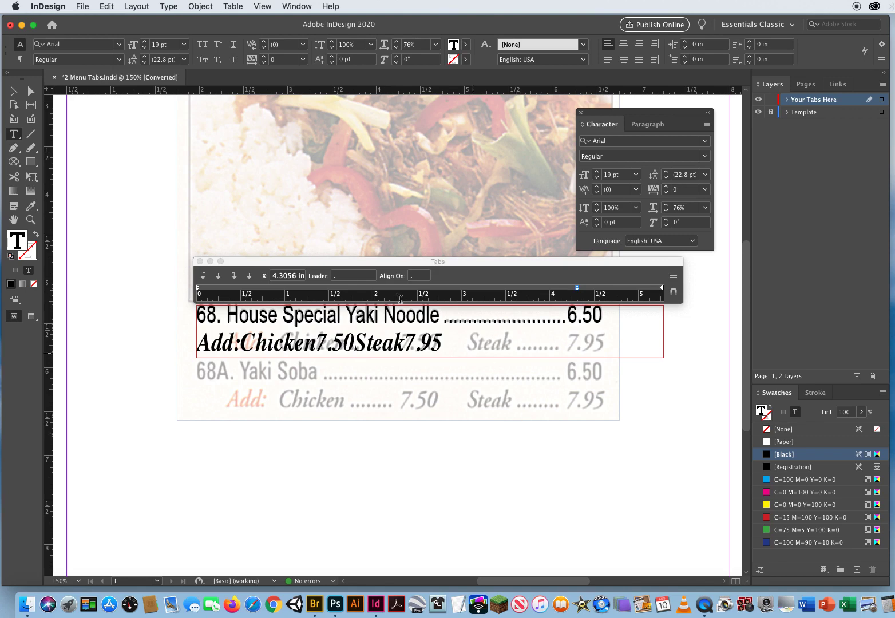
pyautogui.click(200, 262)
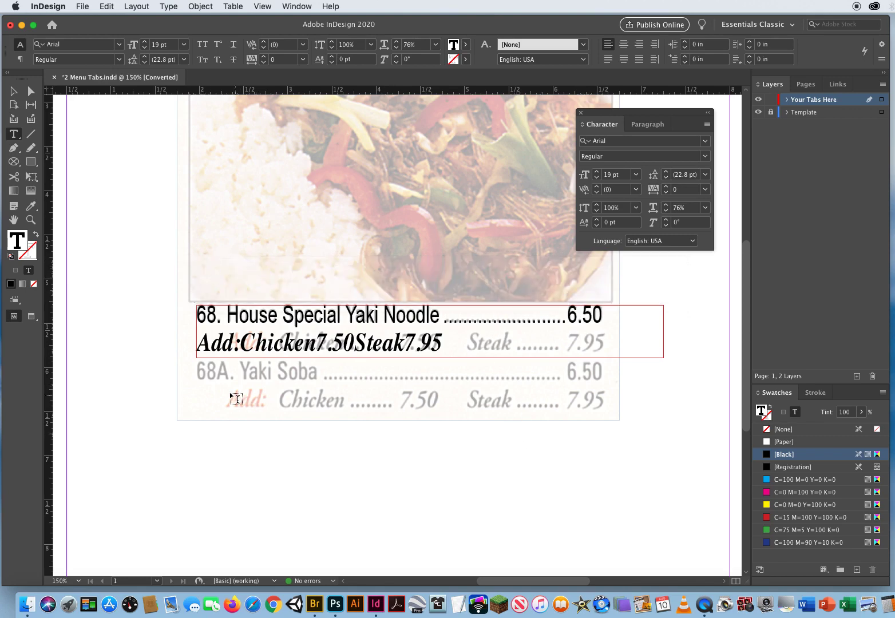
# Step: Add a left tab stop at 0.3611 in to the Add line at the start of the template's "Add:"
pyautogui.click(198, 345)
pyautogui.moveTo(199, 345); pyautogui.dragTo(456, 343)
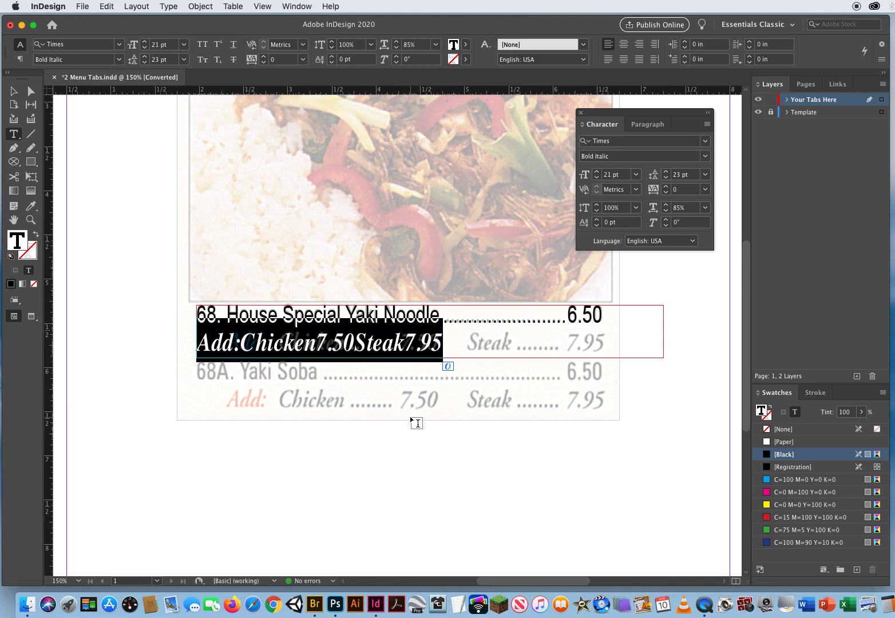
pyautogui.click(168, 6)
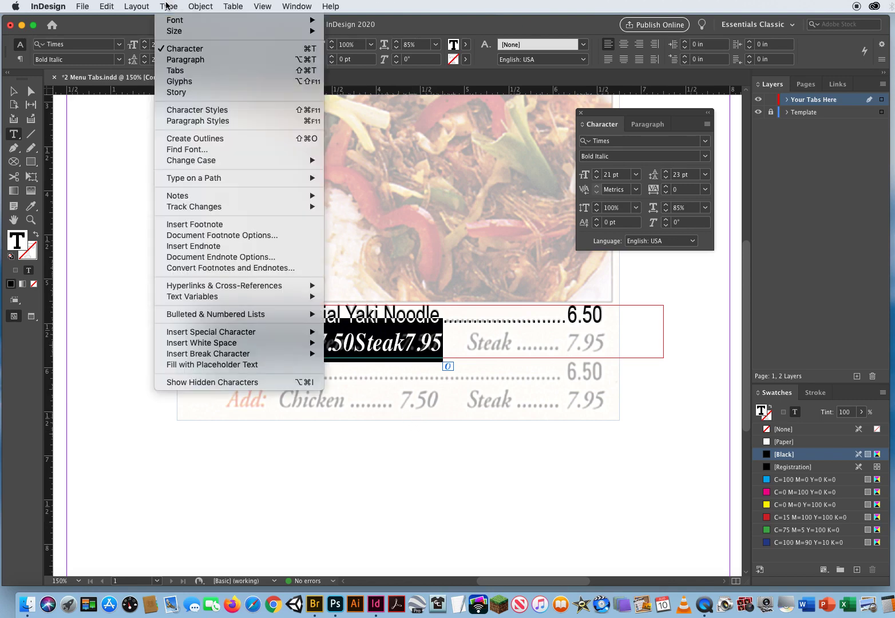
pyautogui.click(176, 71)
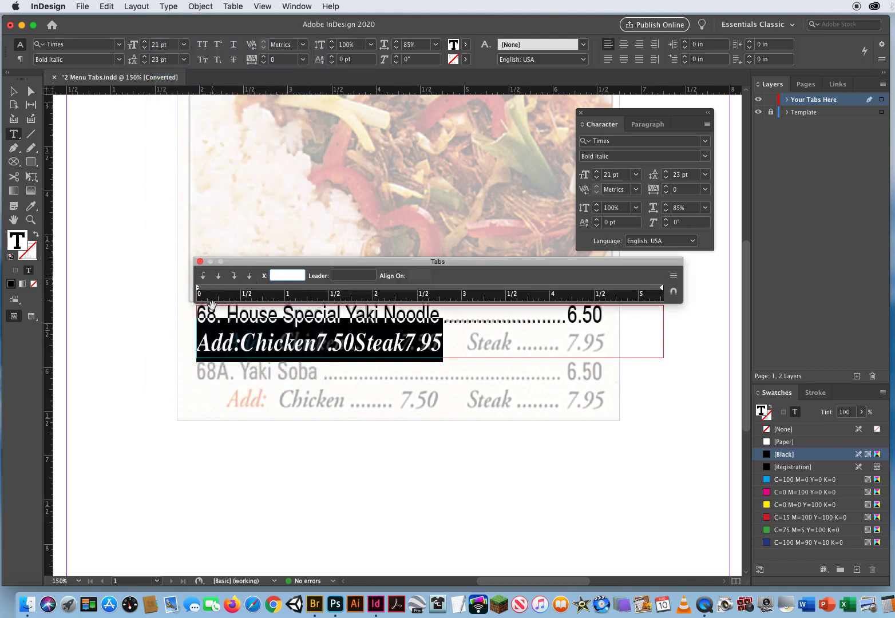
pyautogui.moveTo(209, 289); pyautogui.dragTo(226, 290)
pyautogui.click(229, 289)
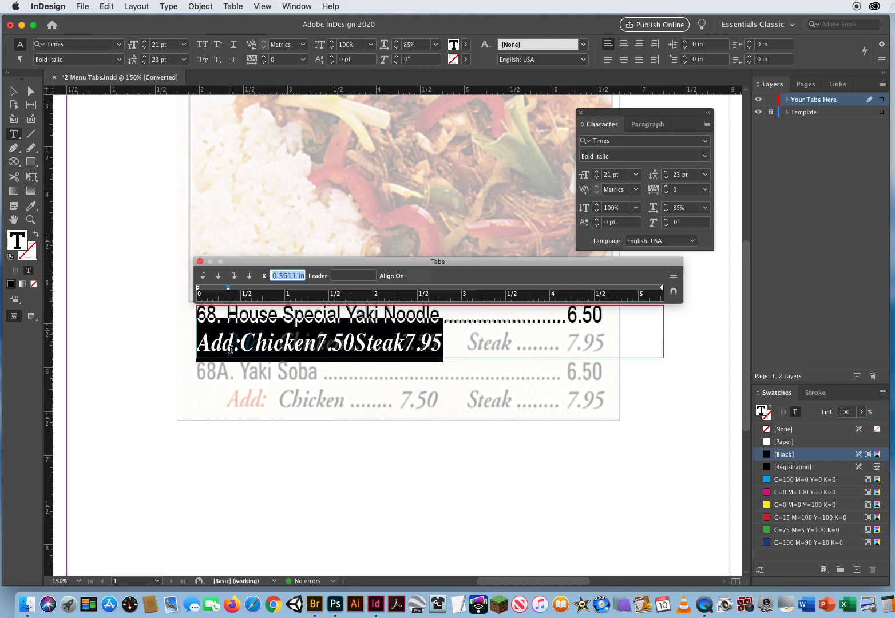
# Step: Add four more tab stops to the Add line at the template's Chicken, its price's decimal point, Steak, and its price's decimal point
pyautogui.click(262, 287)
pyautogui.moveTo(262, 288); pyautogui.dragTo(280, 290)
pyautogui.moveTo(280, 290); pyautogui.dragTo(280, 290)
pyautogui.moveTo(363, 290); pyautogui.dragTo(416, 290)
pyautogui.moveTo(417, 290); pyautogui.dragTo(469, 291)
pyautogui.moveTo(531, 290); pyautogui.dragTo(580, 290)
# Step: Make the tab stops for both prices in the Add line decimal, aligned on a period with a period leader
pyautogui.click(416, 288)
pyautogui.click(250, 277)
pyautogui.click(339, 276)
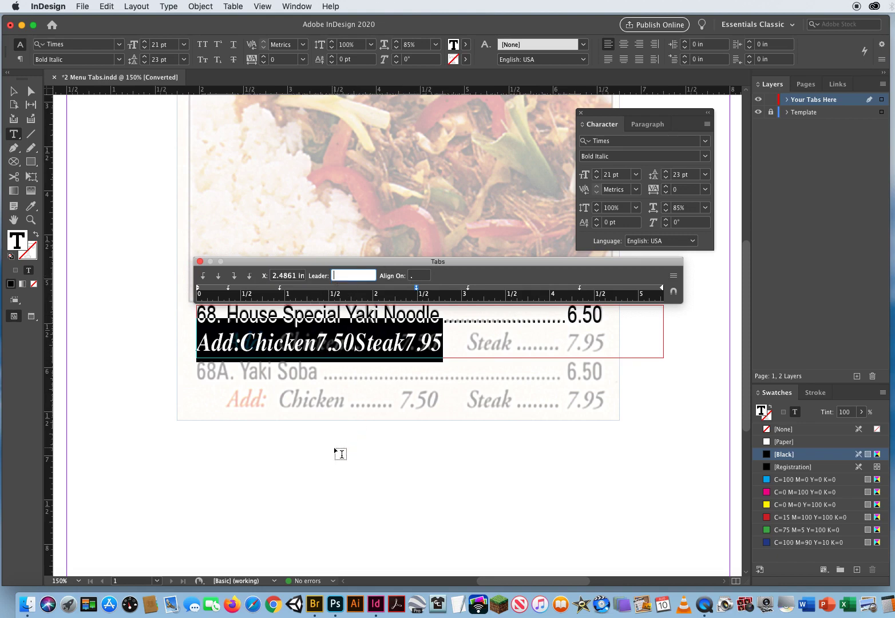
pyautogui.write('.')
pyautogui.click(468, 287)
pyautogui.click(580, 288)
pyautogui.click(249, 278)
# Step: Insert tabs before "Add:" and "Chicken" in the second menu line
pyautogui.click(197, 345)
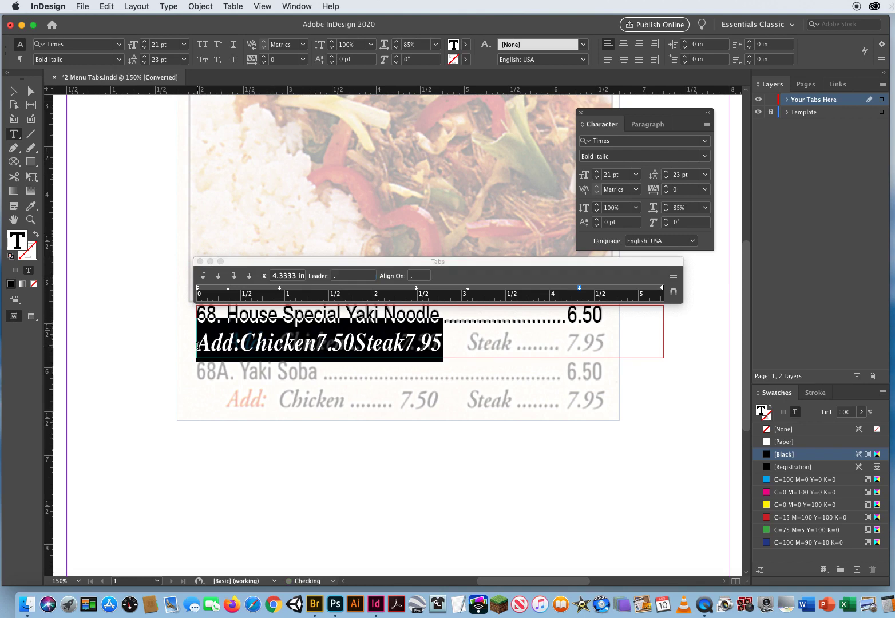
pyautogui.press('Tab')
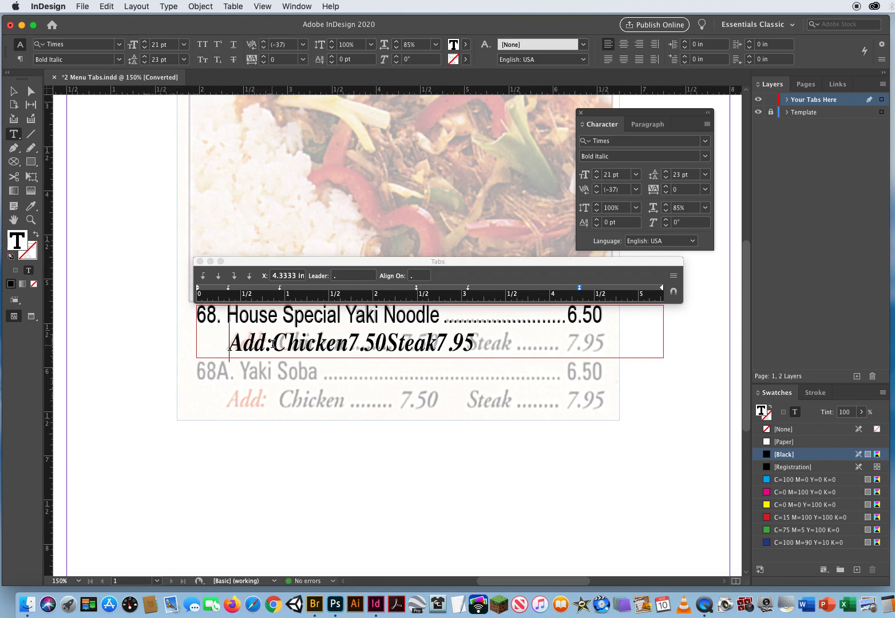
pyautogui.press('Right')
pyautogui.press('Right')
pyautogui.press('Right')
pyautogui.press('Right')
pyautogui.press('Tab')
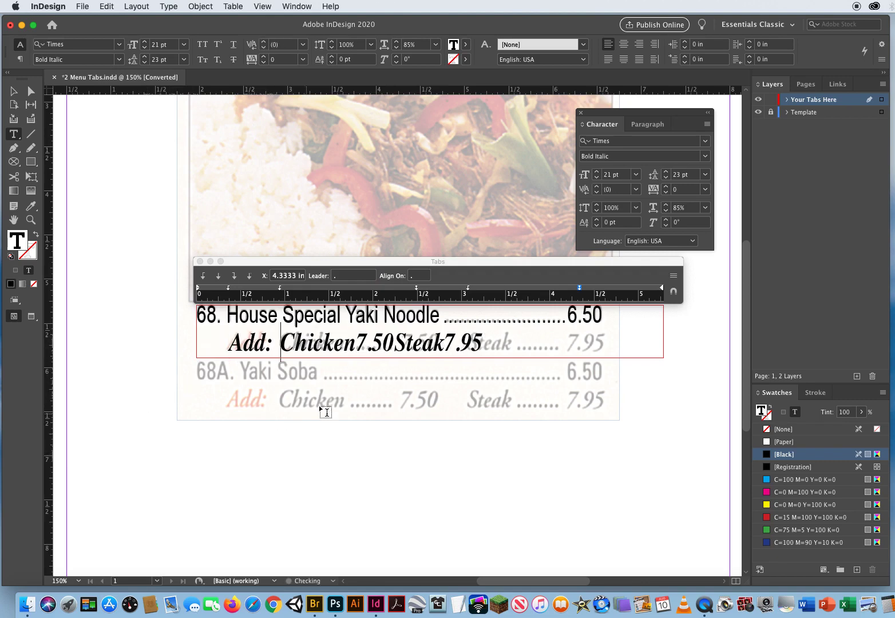
# Step: Insert tabs before 7.50, Steak and 7.95 in the Add line
pyautogui.click(357, 344)
pyautogui.press('Tab')
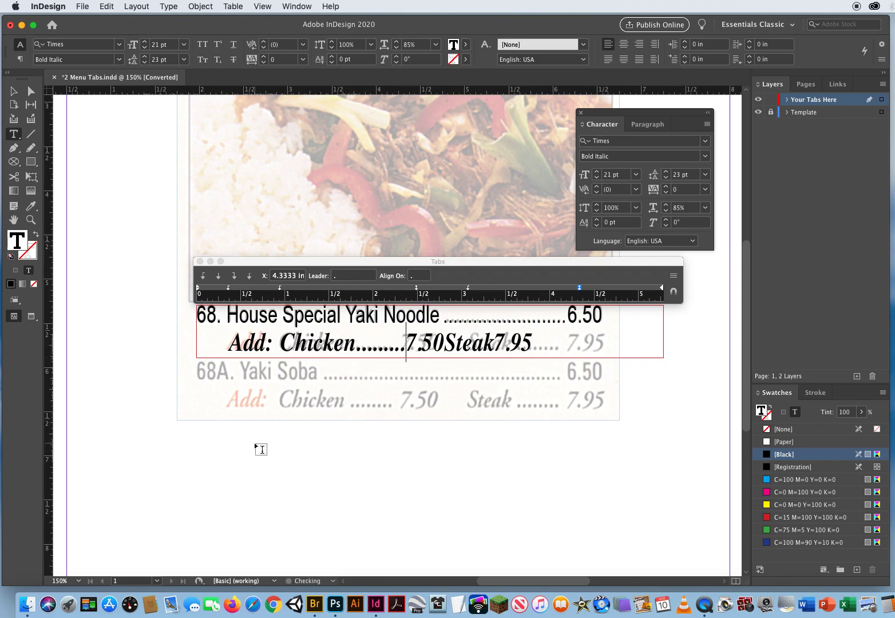
pyautogui.click(444, 343)
pyautogui.press('Tab')
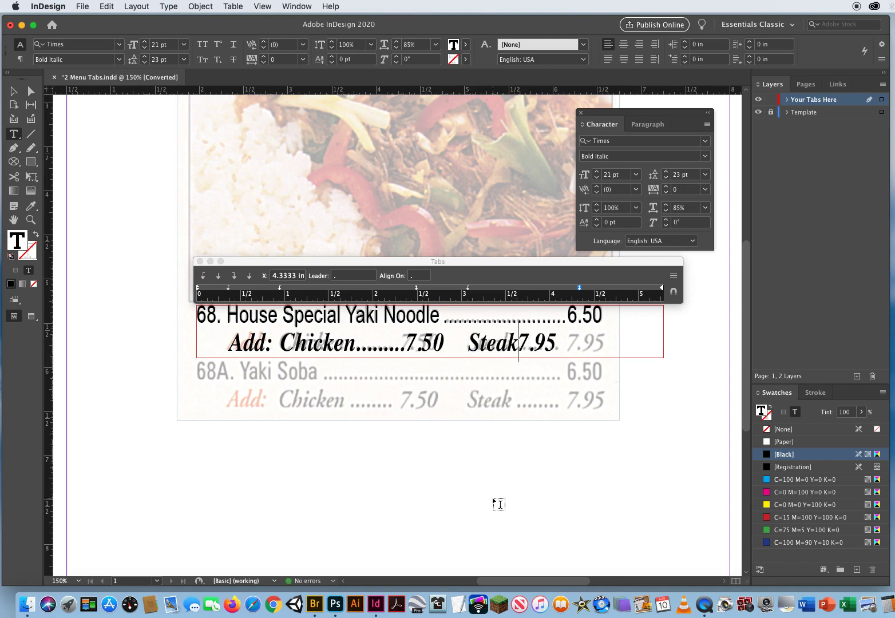
pyautogui.press('Tab')
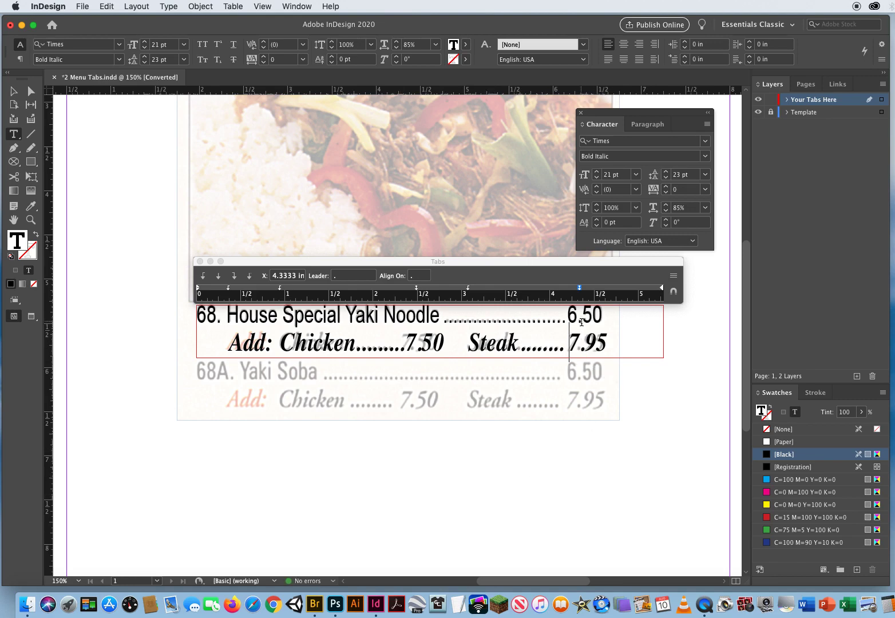
# Step: Shift the Steak price's tab stop to 4.3056 in and the Chicken price's tab stop to 2.4306 in
pyautogui.moveTo(579, 289); pyautogui.dragTo(577, 289)
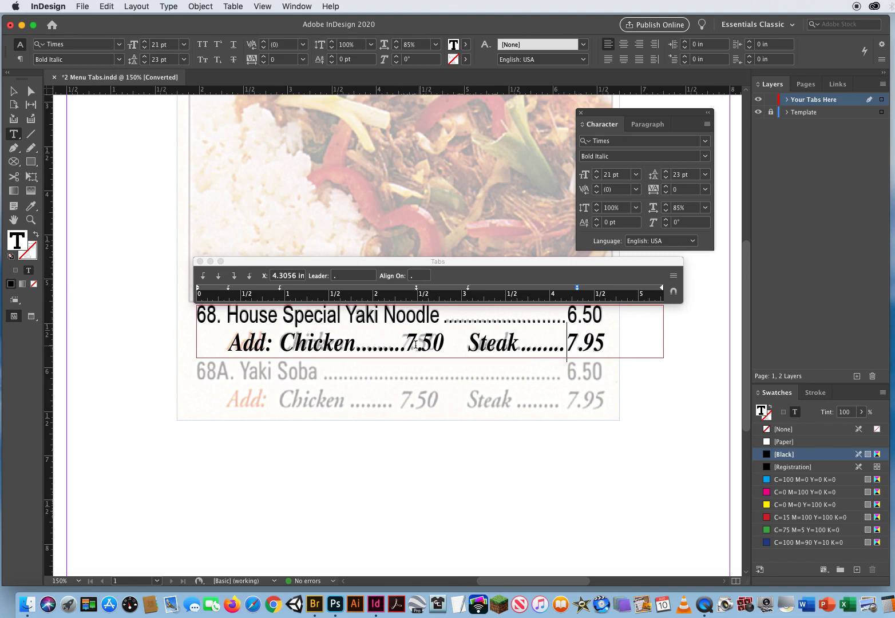
pyautogui.moveTo(417, 287); pyautogui.dragTo(411, 288)
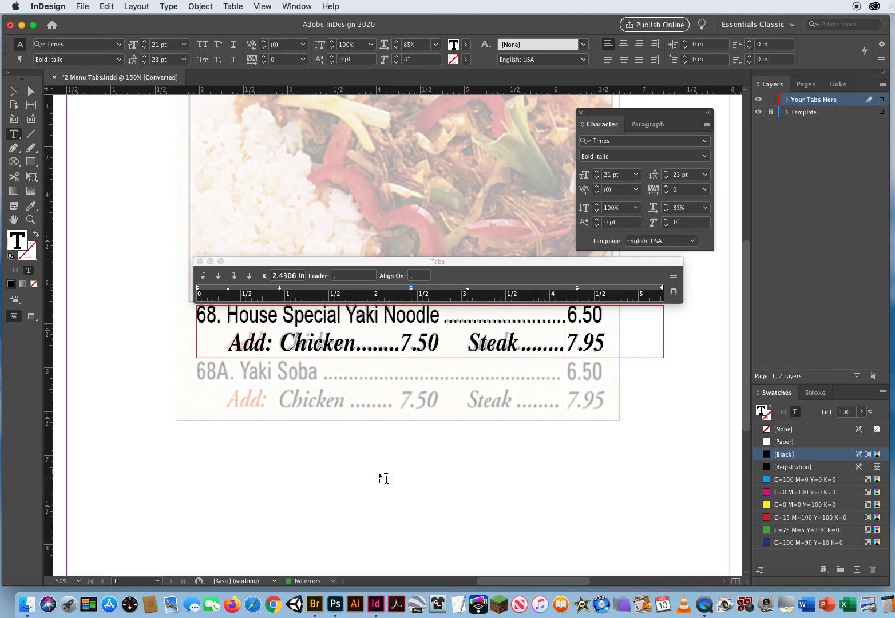
pyautogui.click(200, 261)
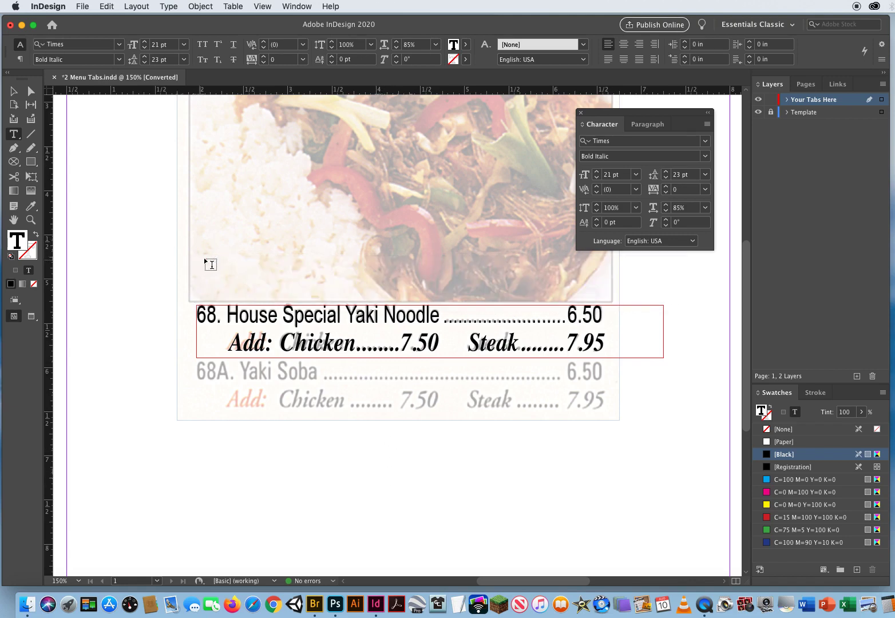
# Step: Deselect the text frame and hide the Template layer
pyautogui.press('Escape')
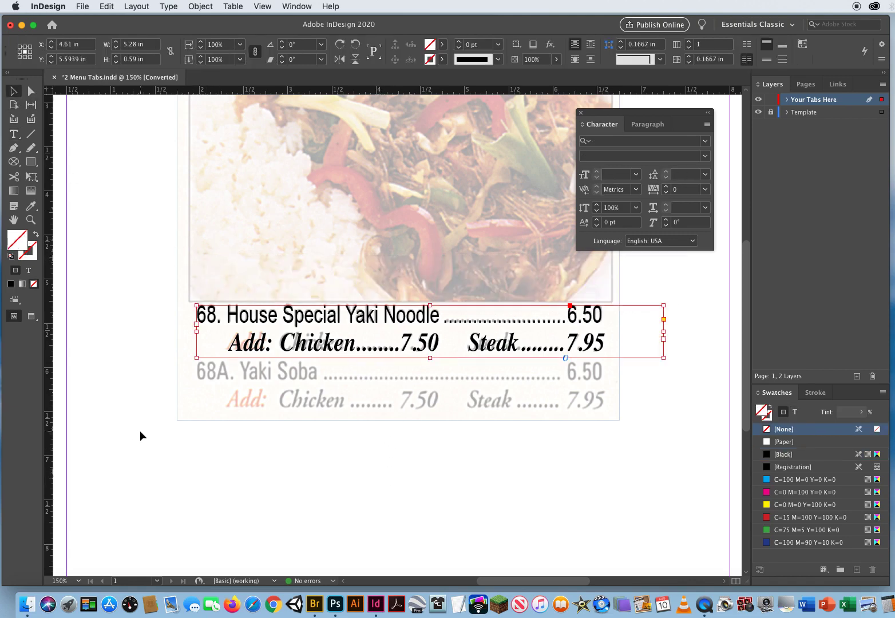
pyautogui.click(140, 430)
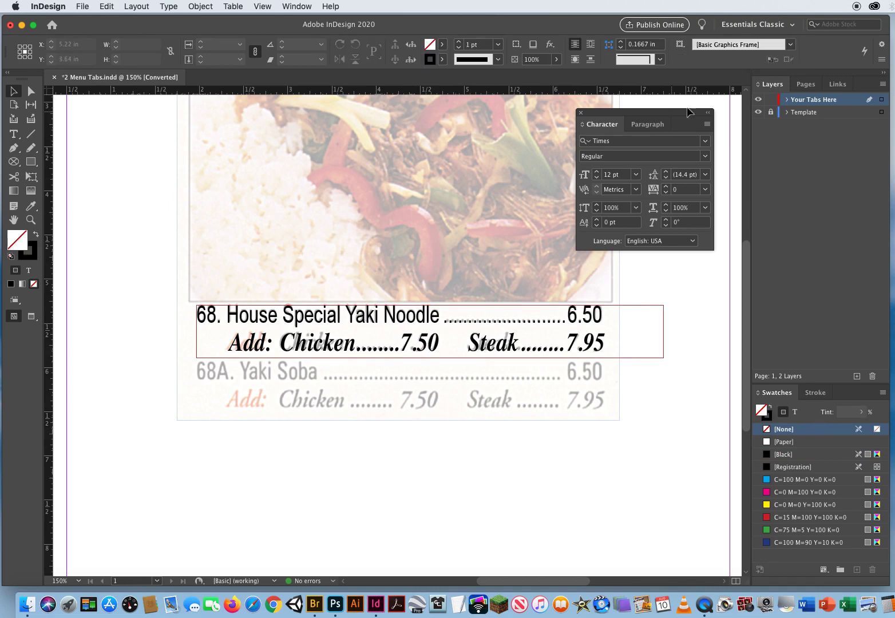
pyautogui.click(758, 112)
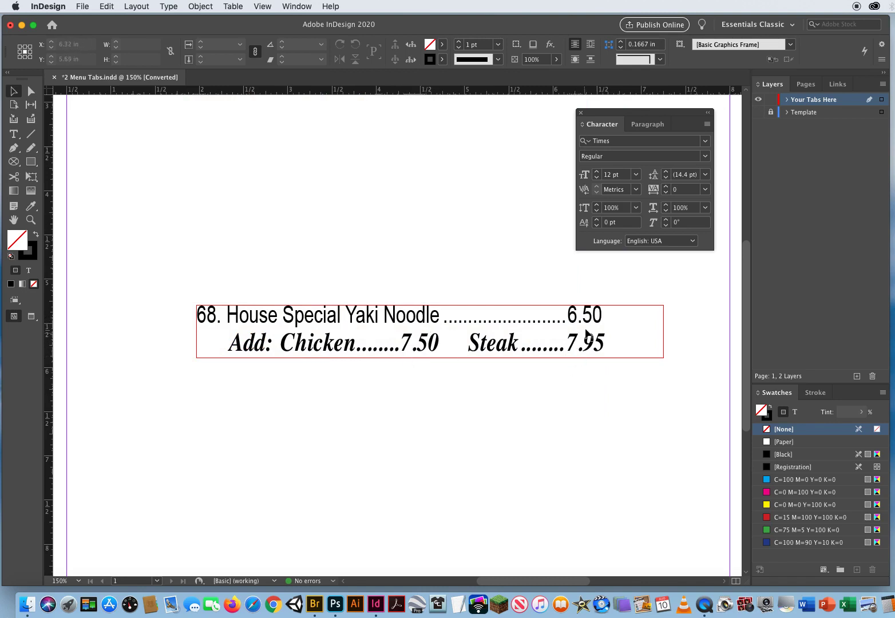
# Step: Tighten the kerning between the 7 and the decimal point in the Chicken price to -140
pyautogui.click(15, 135)
pyautogui.click(411, 346)
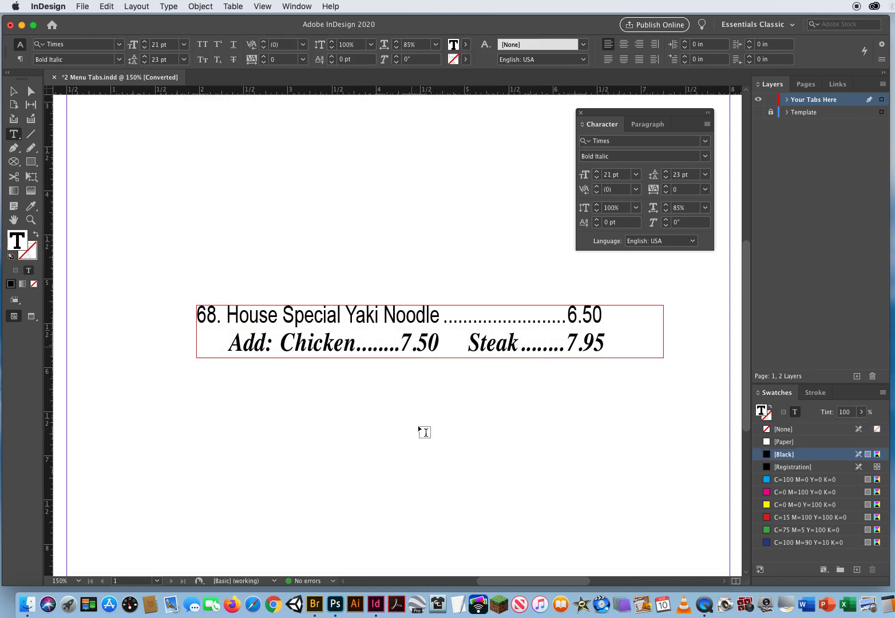
pyautogui.click(624, 189)
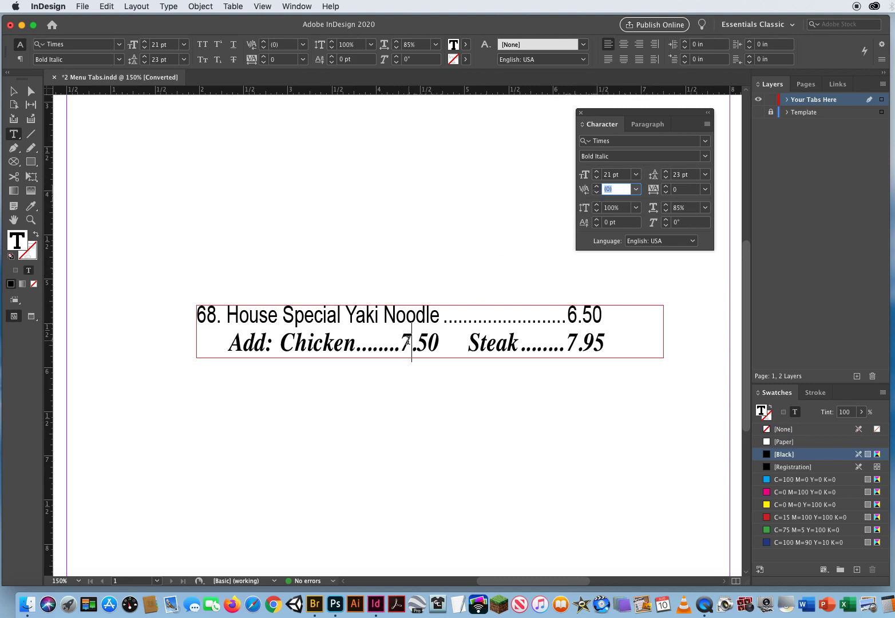
pyautogui.click(596, 193)
pyautogui.click(596, 193)
pyautogui.click(597, 193)
pyautogui.click(597, 193)
pyautogui.click(597, 193)
pyautogui.click(596, 186)
pyautogui.click(596, 186)
pyautogui.click(596, 186)
# Step: Tighten the kerning between the 7 and the decimal point in the Steak price to match the Chicken price
pyautogui.click(577, 341)
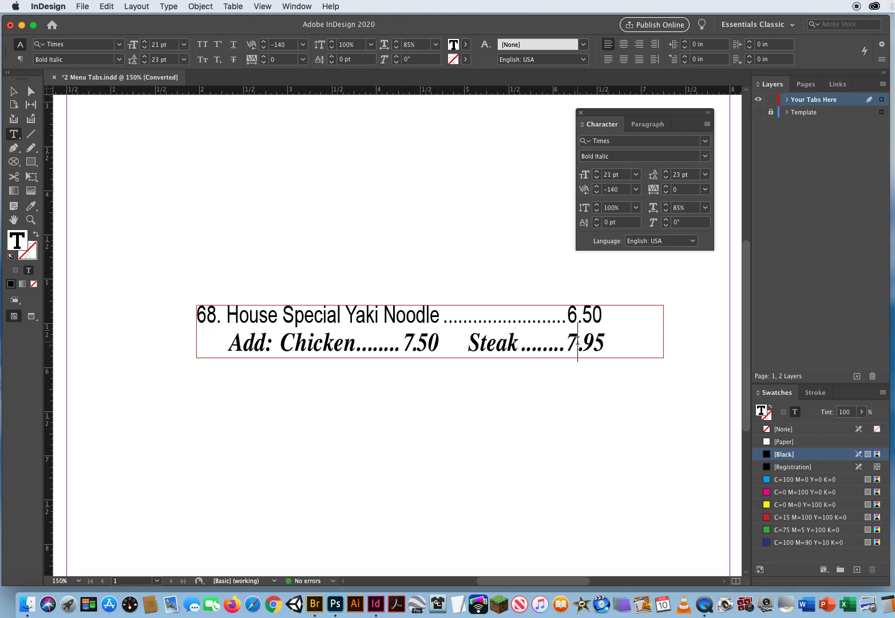
pyautogui.click(596, 192)
pyautogui.click(596, 193)
pyautogui.click(596, 192)
pyautogui.click(596, 192)
pyautogui.click(596, 192)
pyautogui.click(596, 192)
pyautogui.click(596, 192)
pyautogui.click(596, 193)
pyautogui.press('Escape')
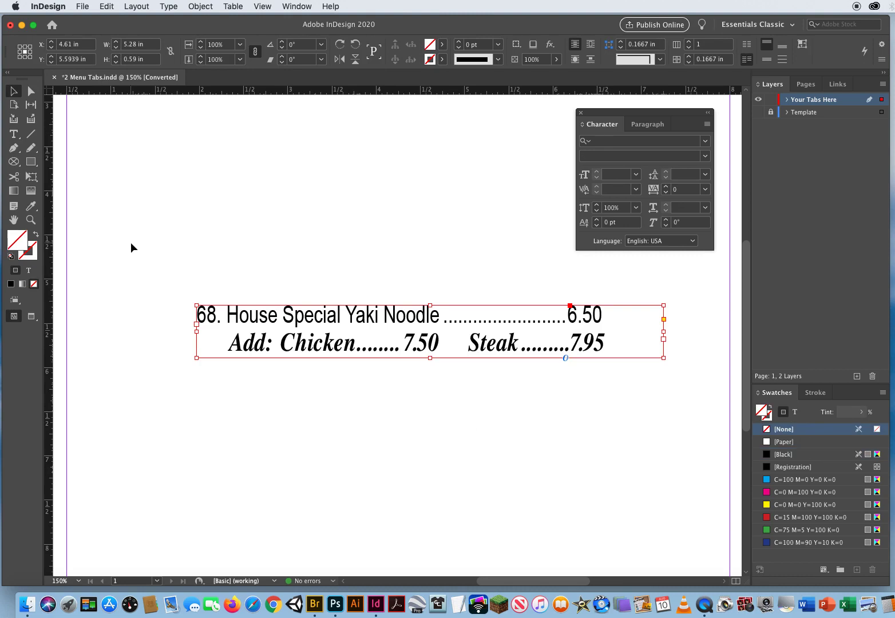
pyautogui.click(130, 242)
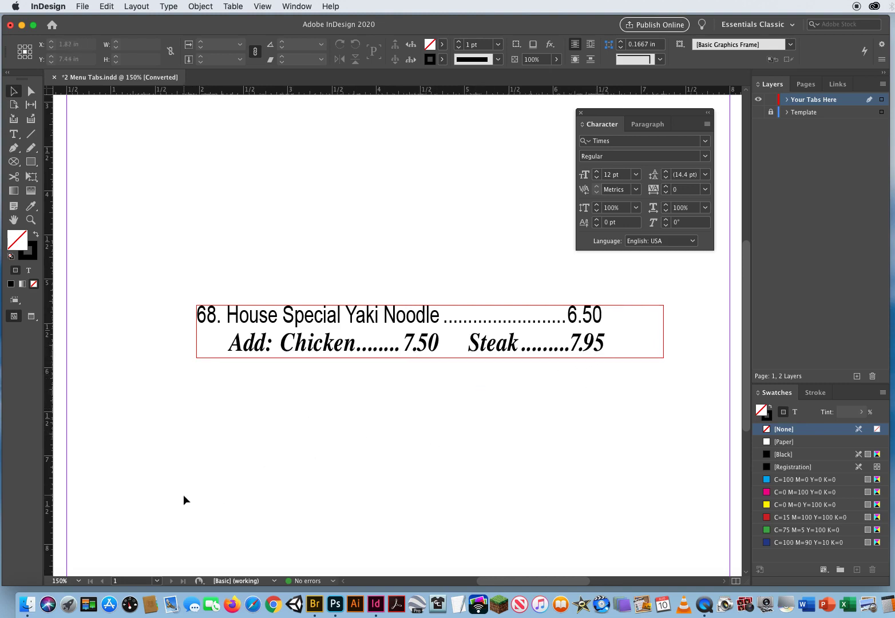
# Step: Select the word "Add:" in the add-on line and show the Color panel with CMYK sliders
pyautogui.click(14, 132)
pyautogui.moveTo(230, 345); pyautogui.dragTo(272, 341)
pyautogui.press('super+alt+q')
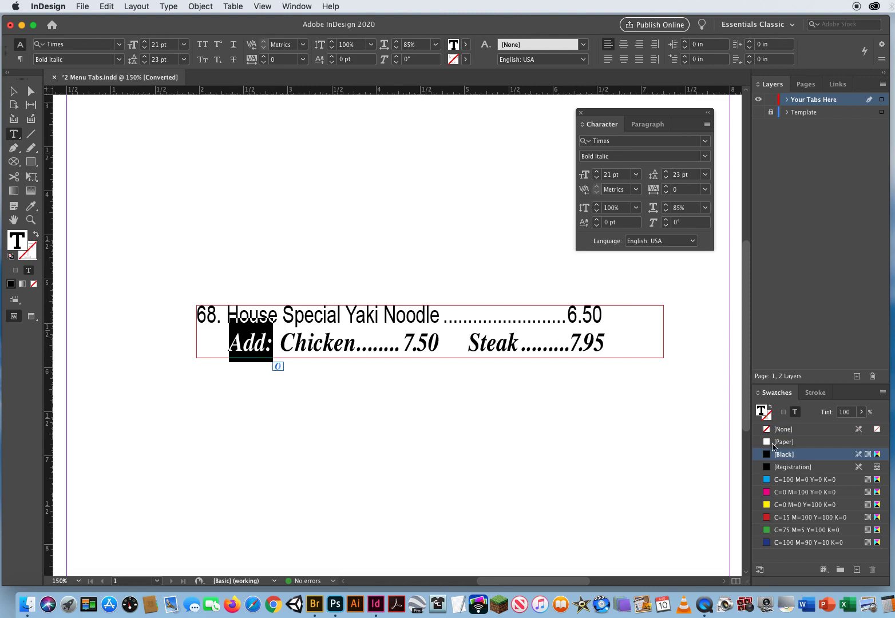
pyautogui.click(296, 7)
pyautogui.moveTo(297, 83)
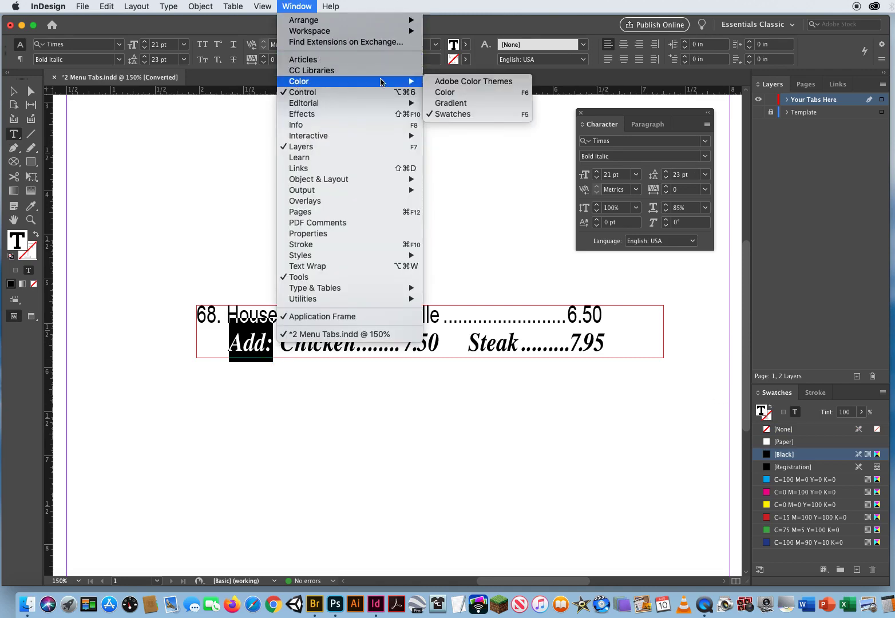
pyautogui.click(461, 94)
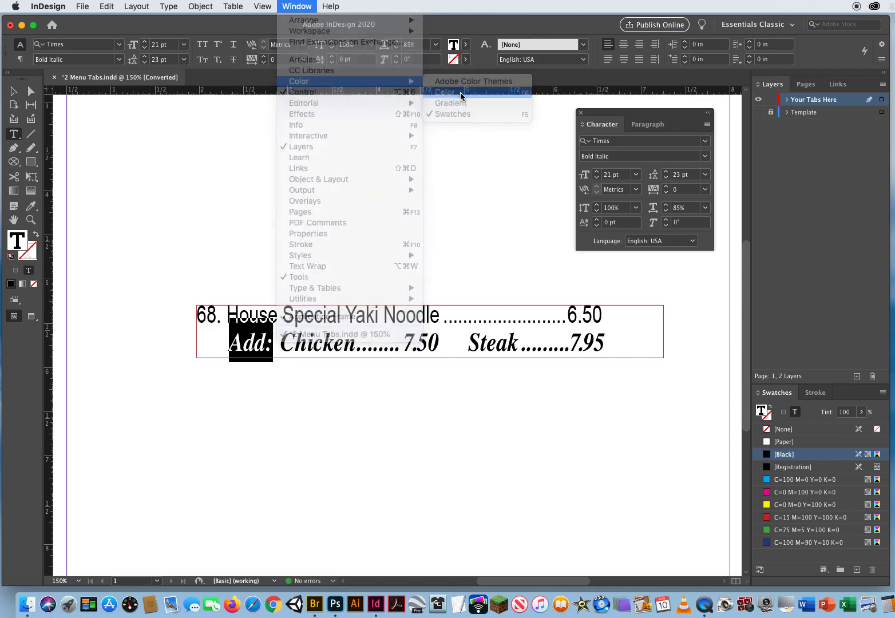
pyautogui.moveTo(691, 178); pyautogui.dragTo(410, 143)
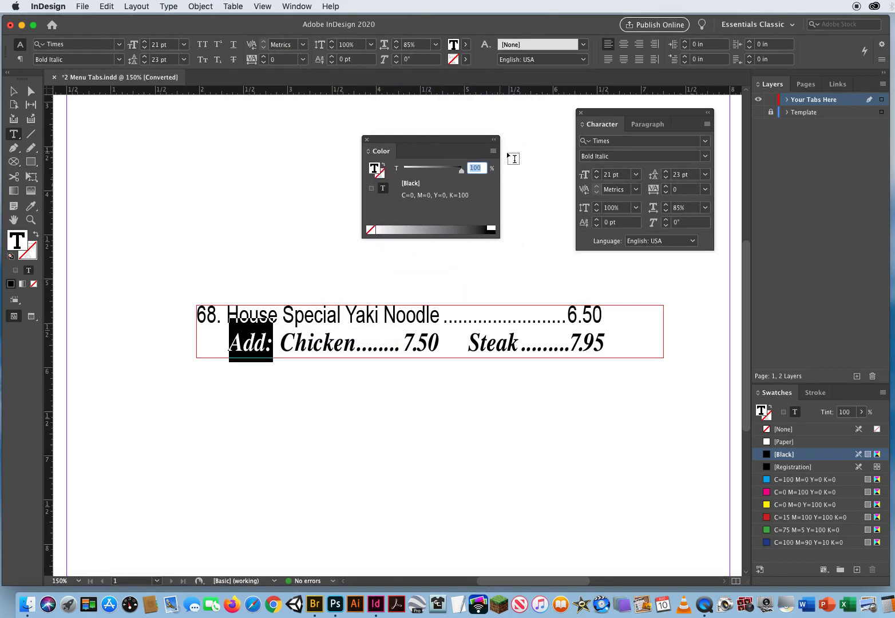
pyautogui.click(492, 150)
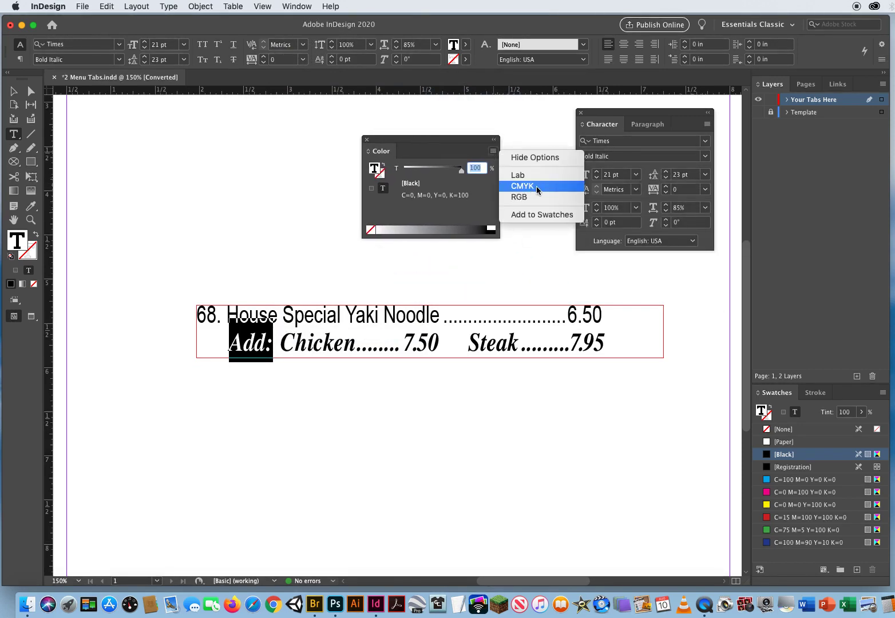
pyautogui.click(535, 186)
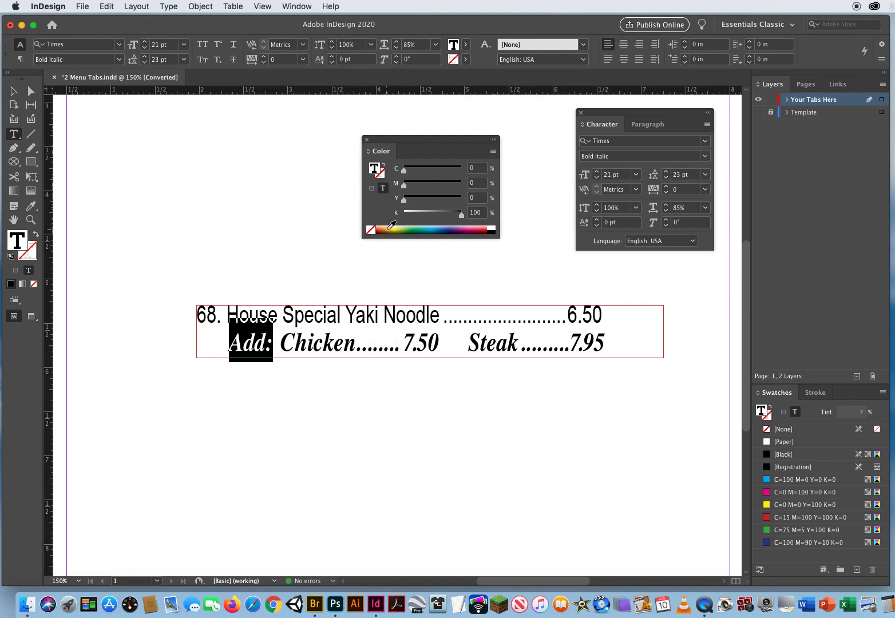
# Step: Colour "Add:" orange with C 0, M 45, Y 100, K 0, deselect it and show the Template layer for comparison
pyautogui.click(391, 225)
pyautogui.click(391, 226)
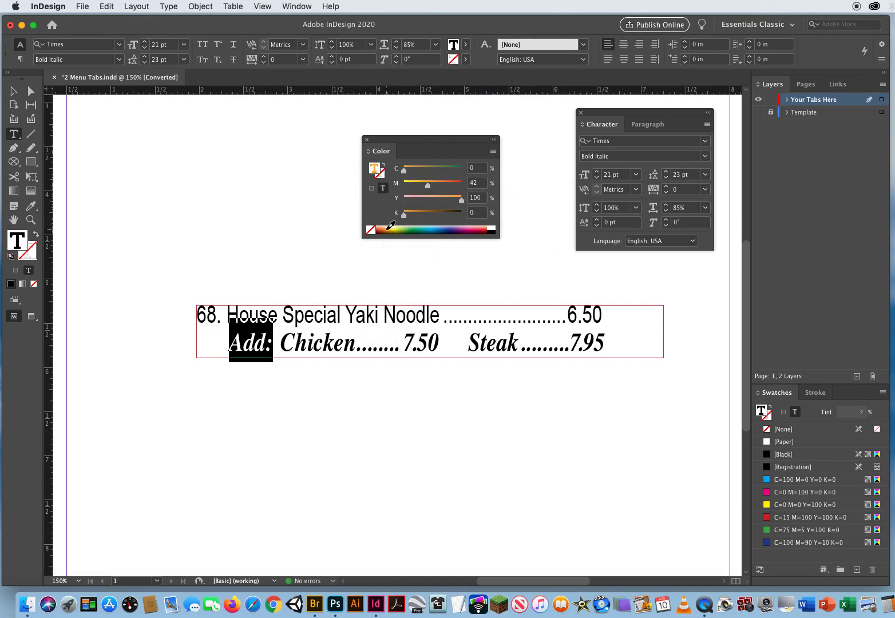
pyautogui.click(13, 91)
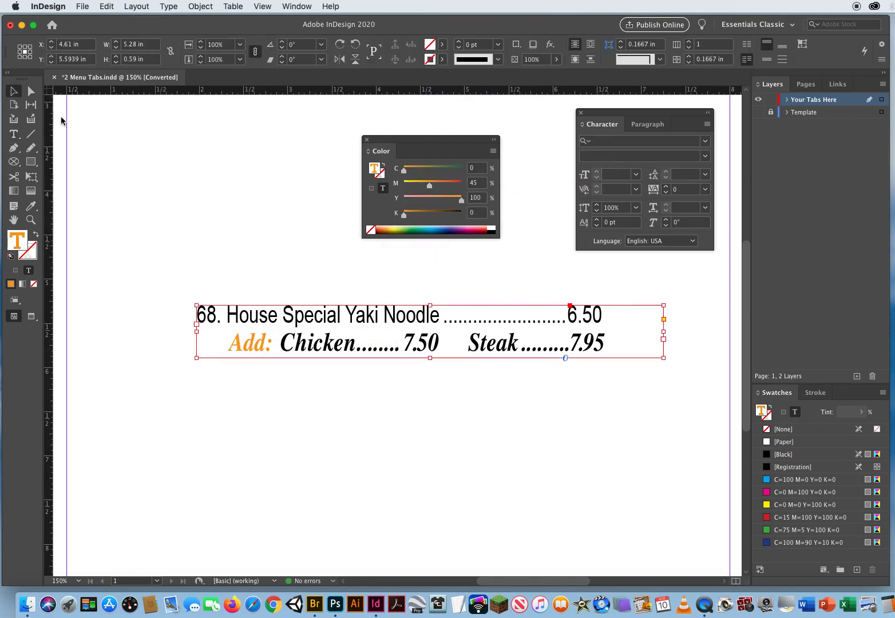
pyautogui.click(245, 231)
pyautogui.click(758, 112)
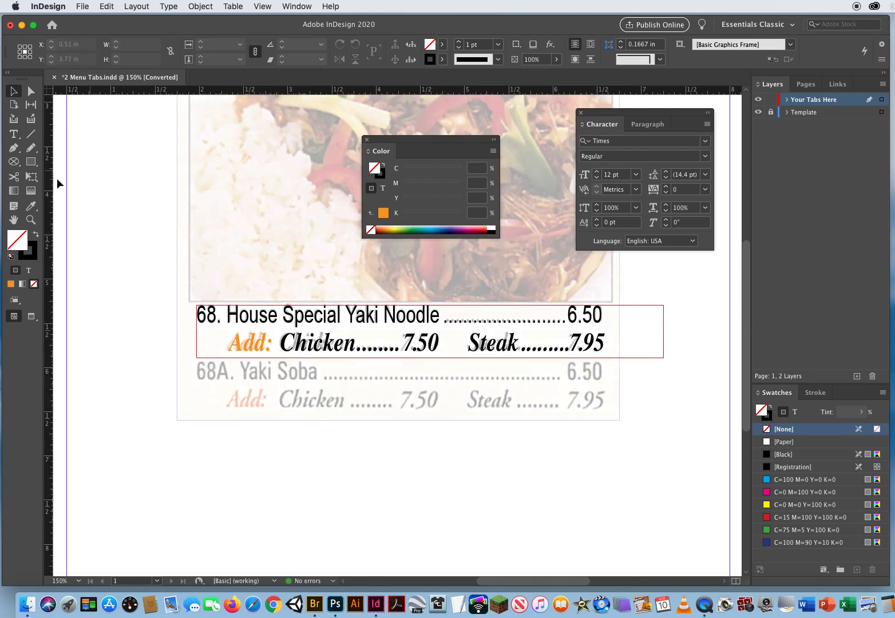
# Step: Raise the magenta of "Add:" to 66% with the Template layer hidden, and show the template again to compare
pyautogui.click(14, 134)
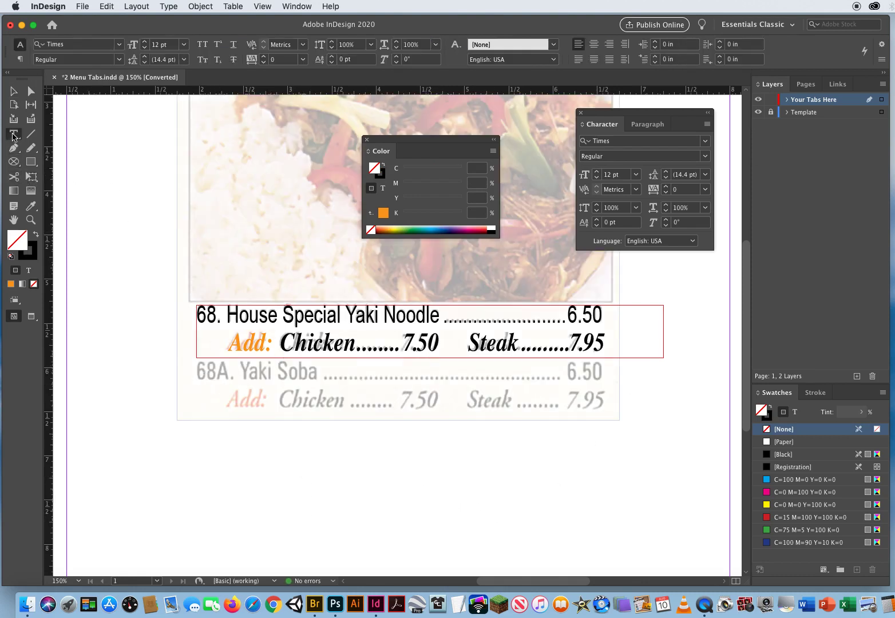
pyautogui.click(758, 112)
pyautogui.click(234, 343)
pyautogui.moveTo(235, 343); pyautogui.dragTo(273, 343)
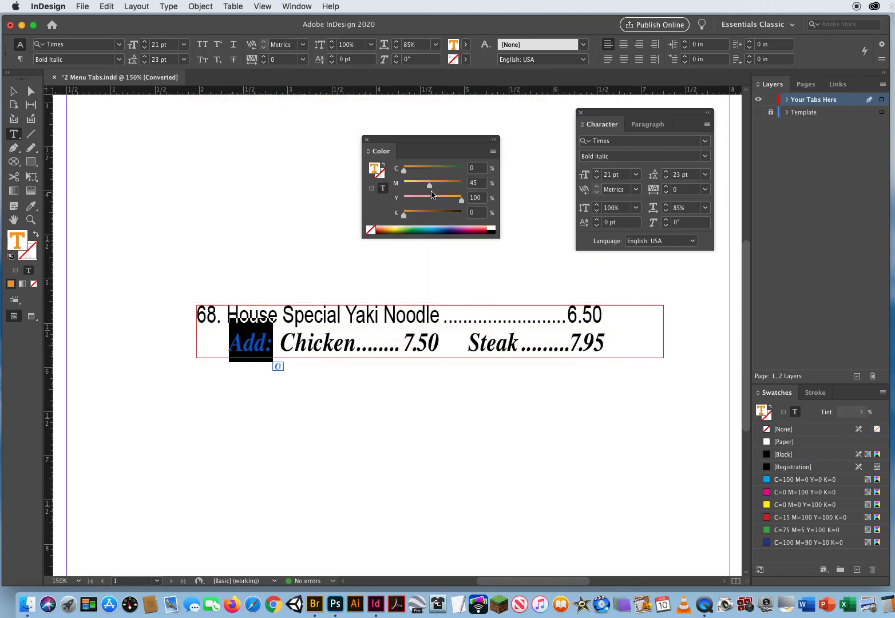
pyautogui.moveTo(429, 186); pyautogui.dragTo(441, 187)
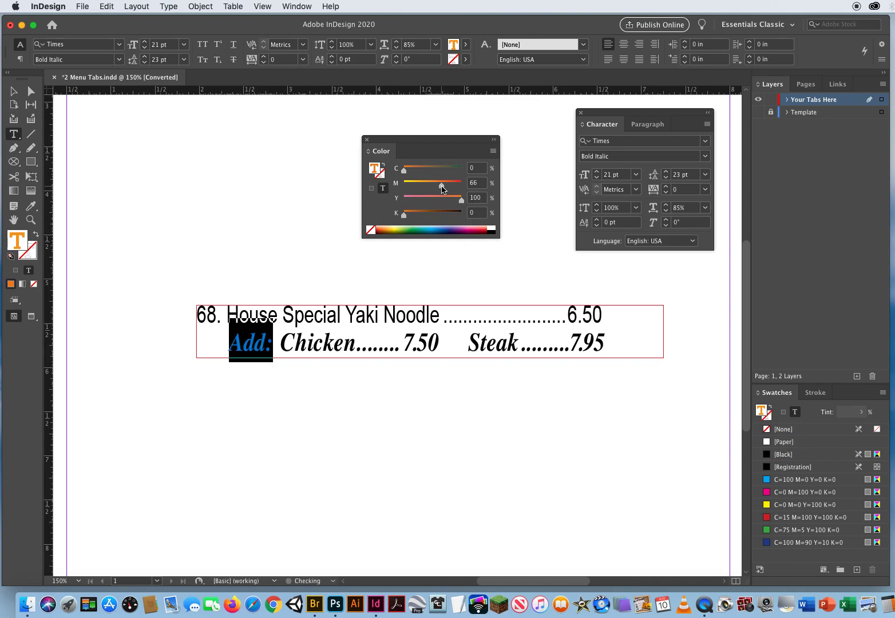
pyautogui.click(13, 90)
pyautogui.click(125, 121)
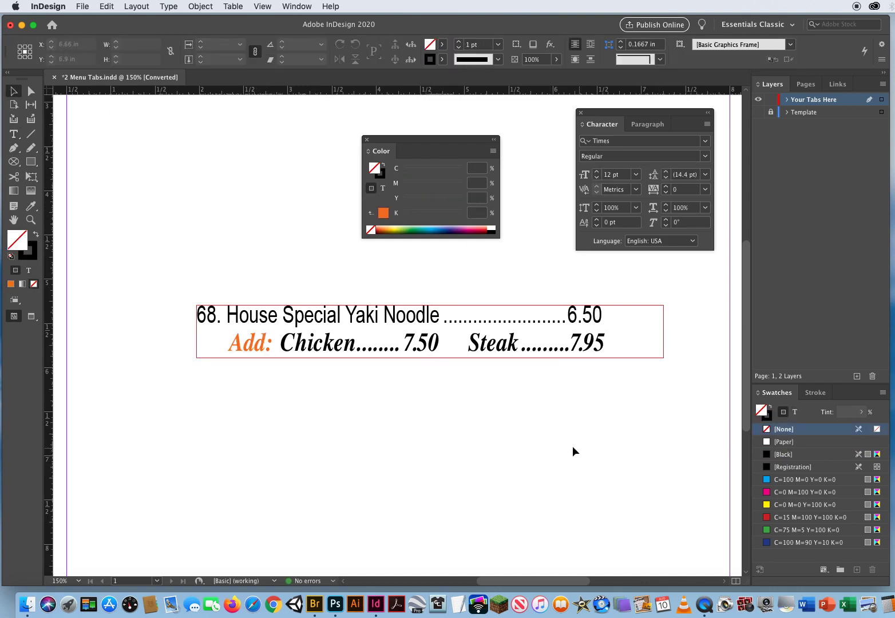
pyautogui.click(757, 112)
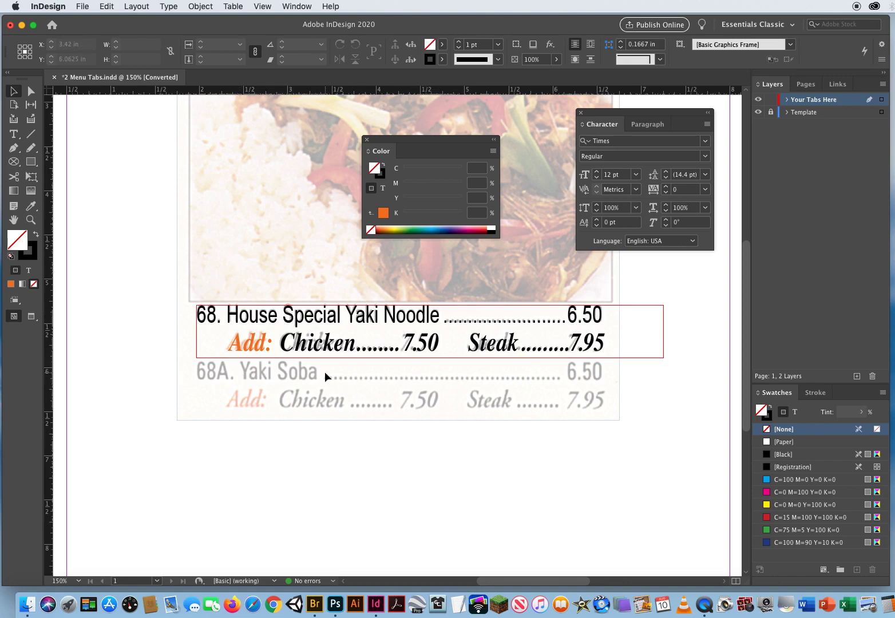
# Step: Duplicate the menu text frame straight down below the template and change the copy's item text to "68A. Yaki Noodle"
pyautogui.click(286, 316)
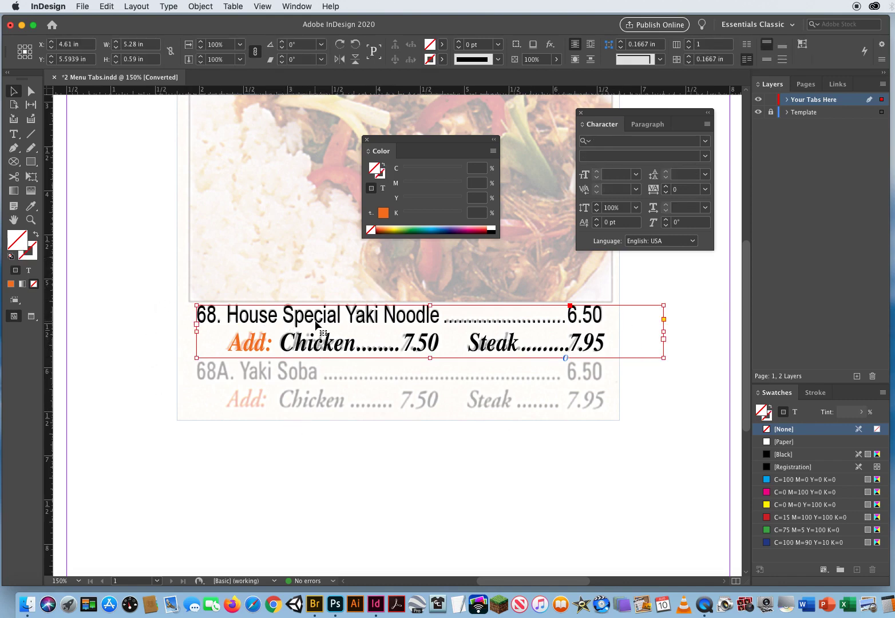
pyautogui.moveTo(315, 326); pyautogui.dragTo(314, 449)
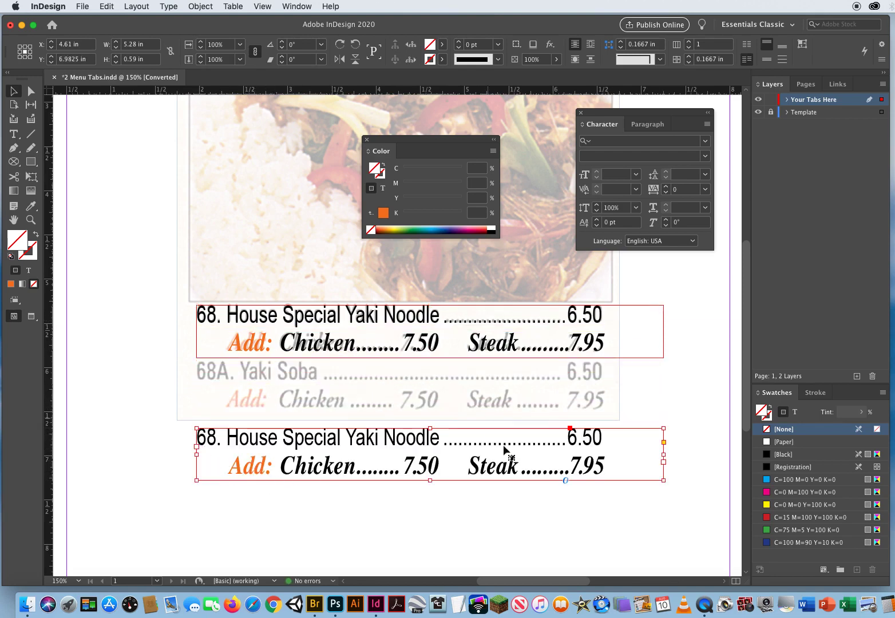
pyautogui.click(13, 134)
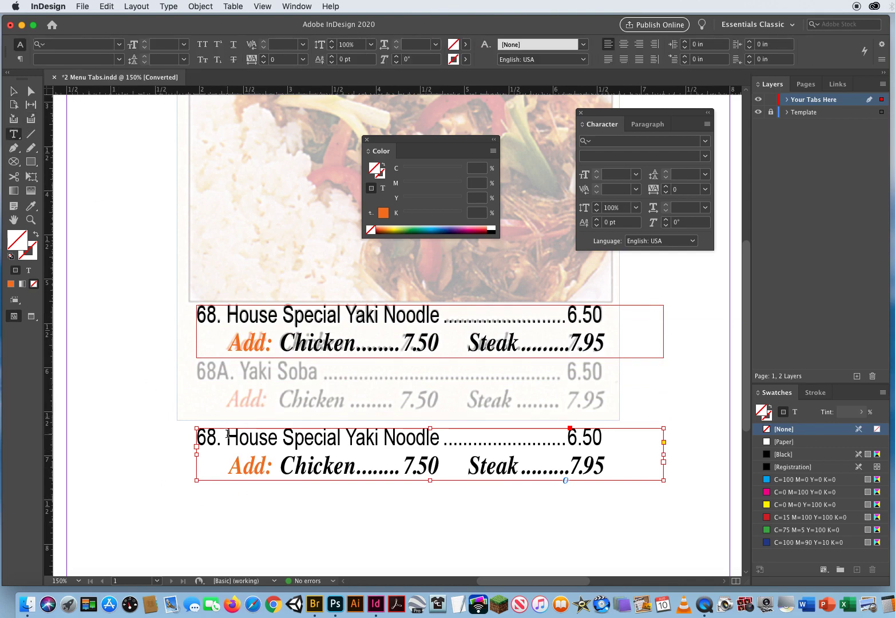
pyautogui.moveTo(218, 437); pyautogui.dragTo(440, 428)
pyautogui.press('BackSpace')
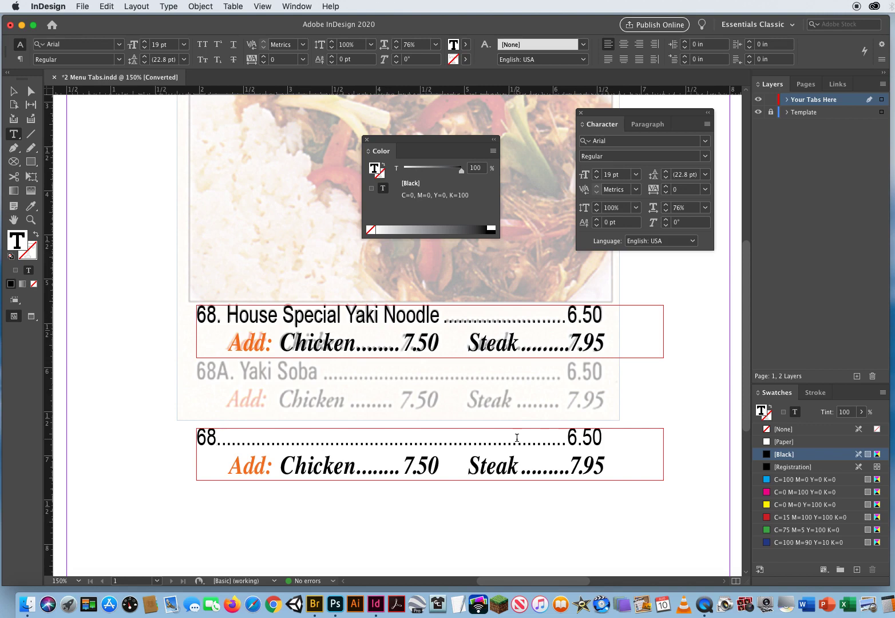
pyautogui.write('A. Yaki N')
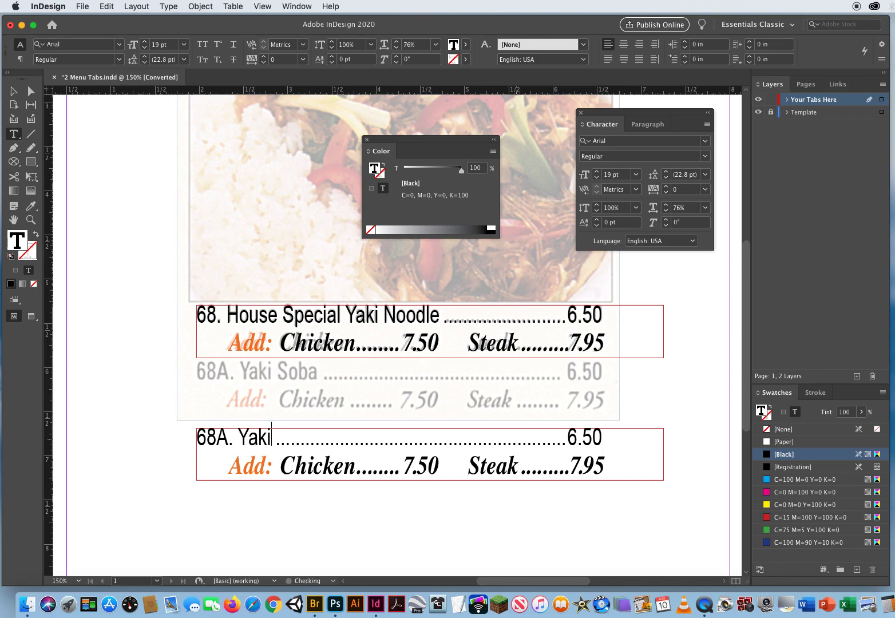
pyautogui.write('oodle')
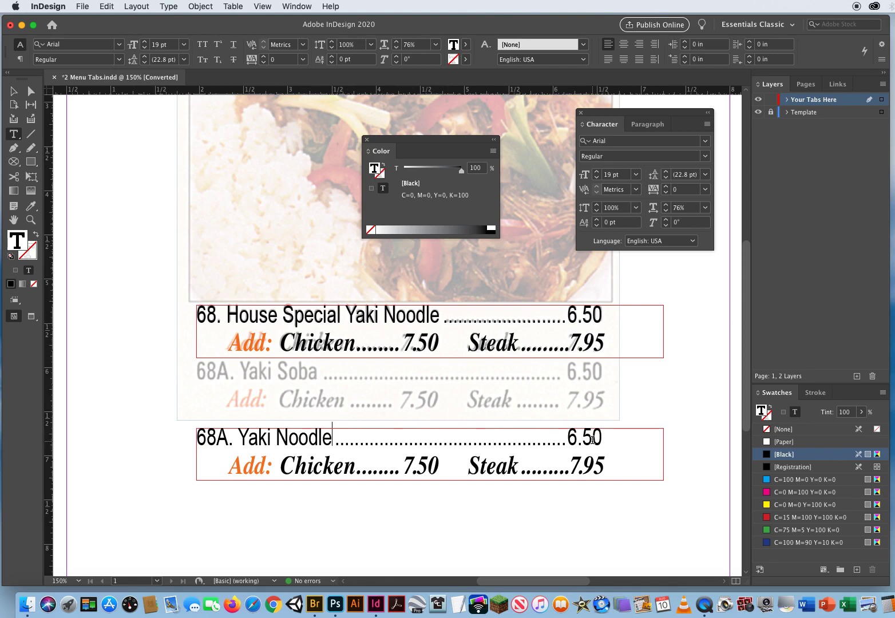
# Step: Move the copied frame up to Y 6.225 in over the template's Yaki Soba lines, and preview the page with the Template layer hidden
pyautogui.click(13, 90)
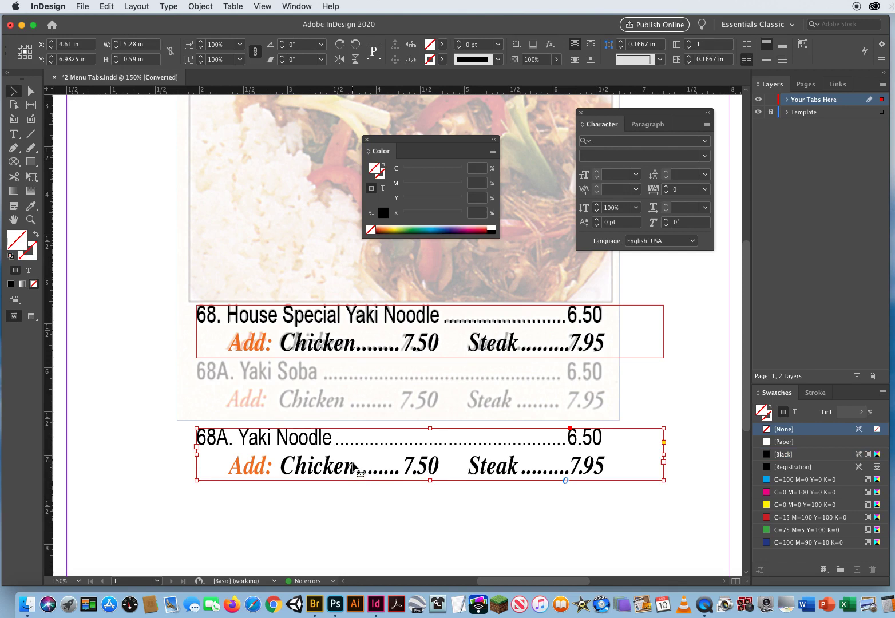
pyautogui.moveTo(354, 466); pyautogui.dragTo(346, 394)
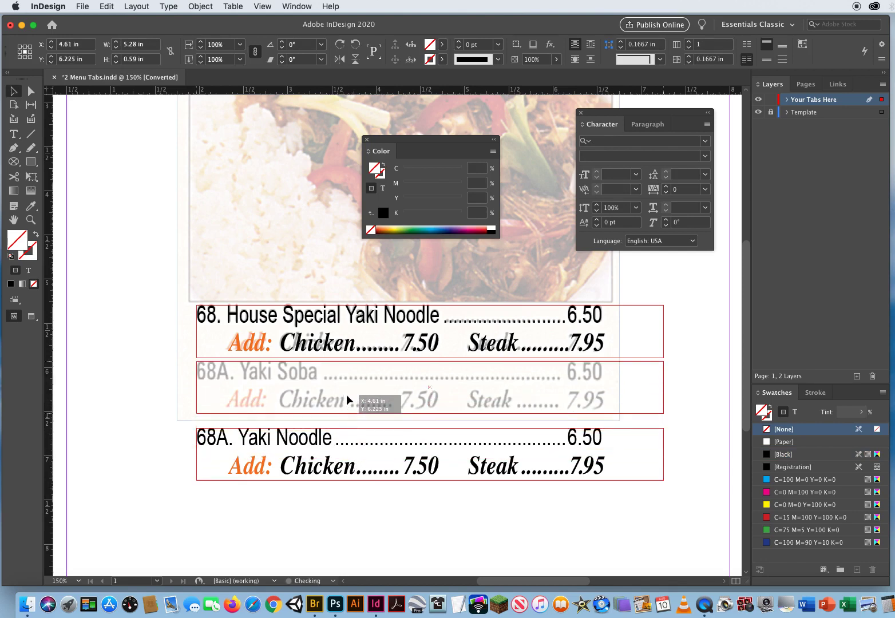
pyautogui.click(311, 482)
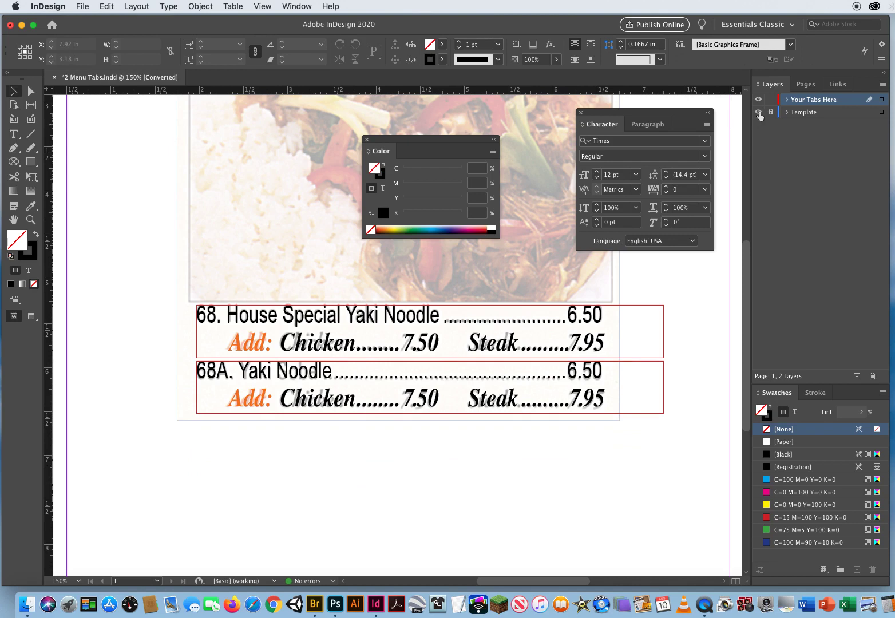
pyautogui.click(757, 112)
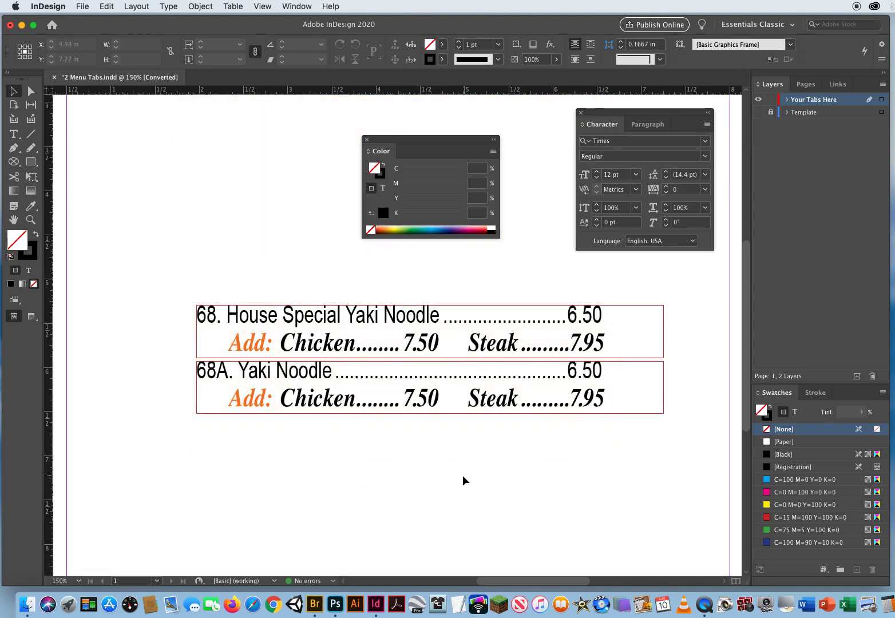
pyautogui.press('w')
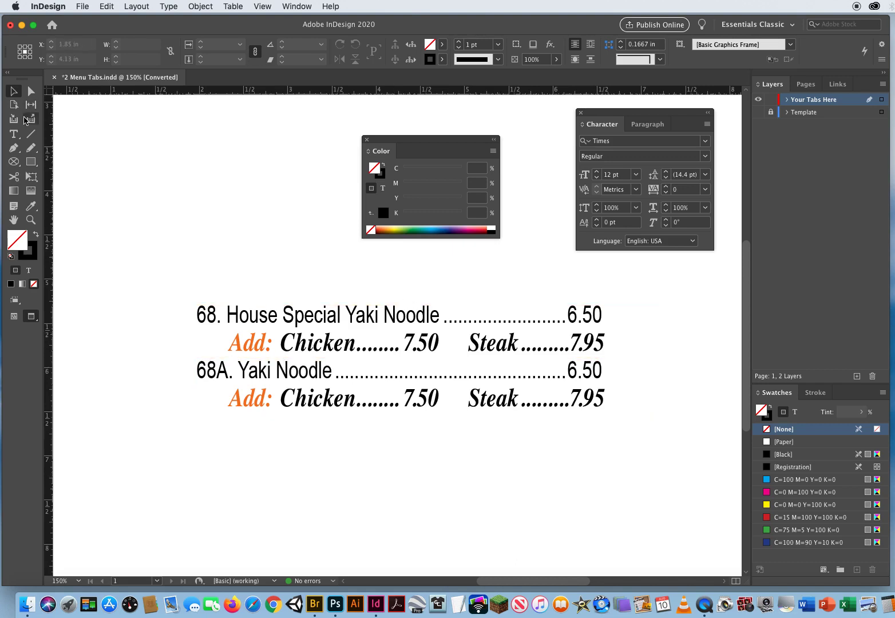
# Step: Set the font style of both Chicken and Steak add-on lines to Italic
pyautogui.click(17, 135)
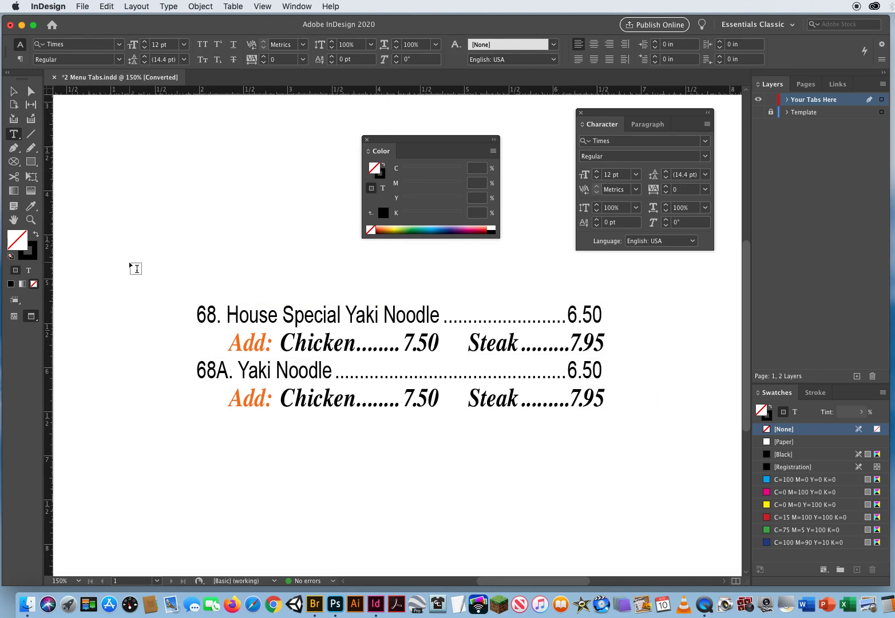
pyautogui.moveTo(232, 342); pyautogui.dragTo(625, 344)
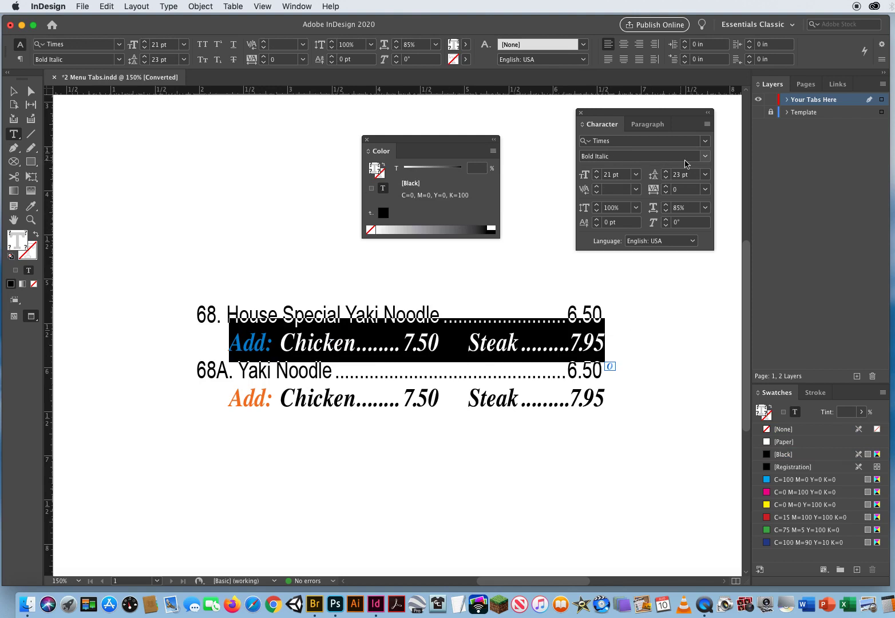
pyautogui.click(704, 156)
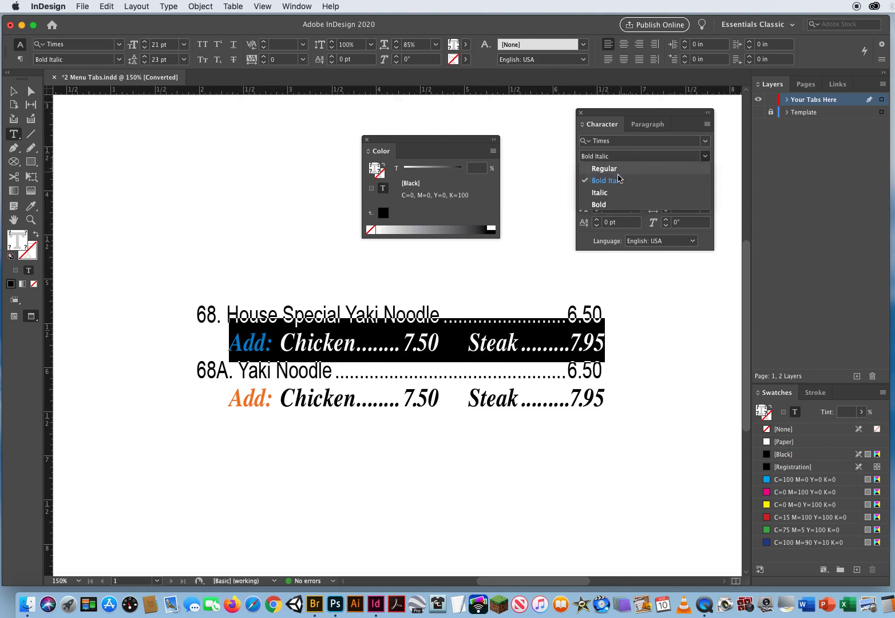
pyautogui.click(611, 193)
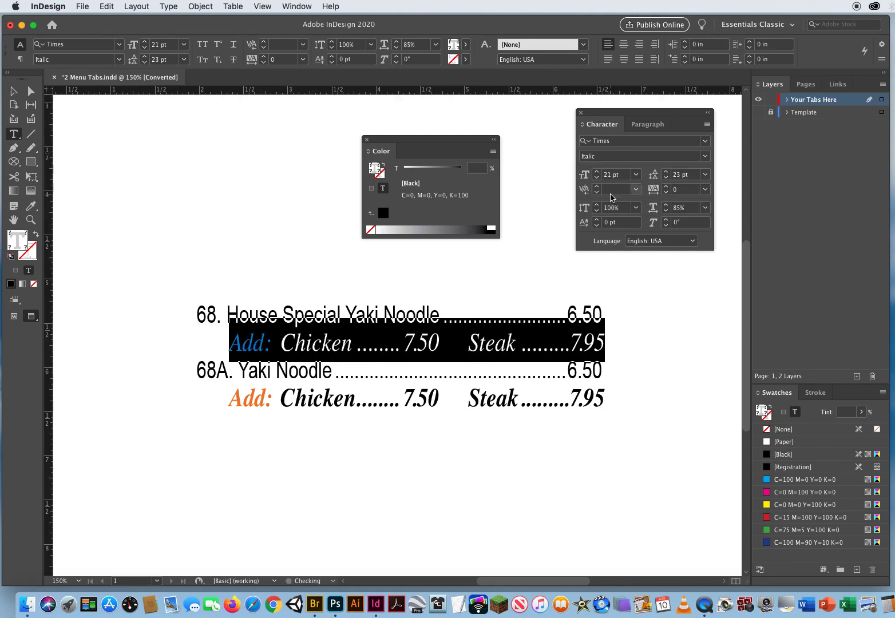
pyautogui.click(404, 400)
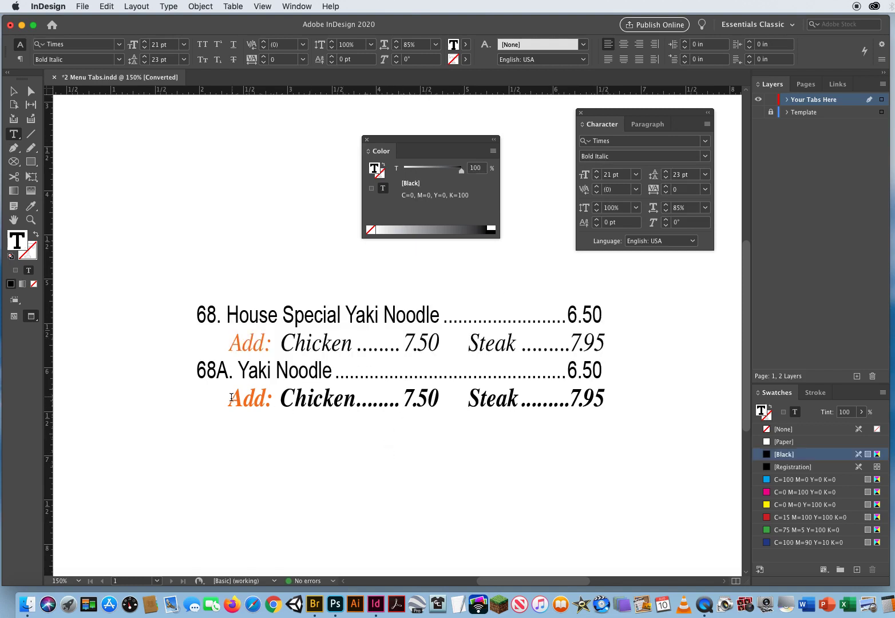
pyautogui.moveTo(229, 399); pyautogui.dragTo(646, 386)
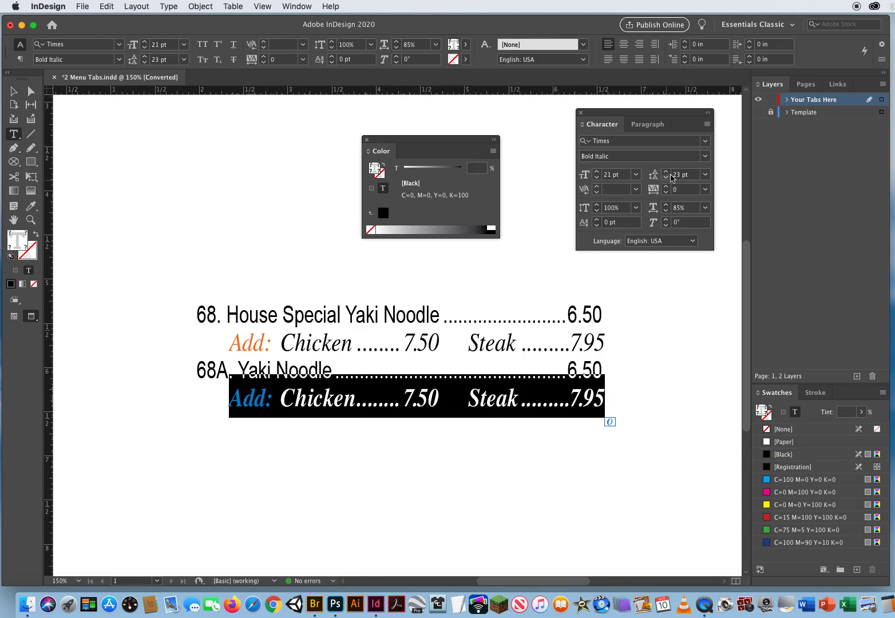
pyautogui.click(708, 157)
pyautogui.click(614, 192)
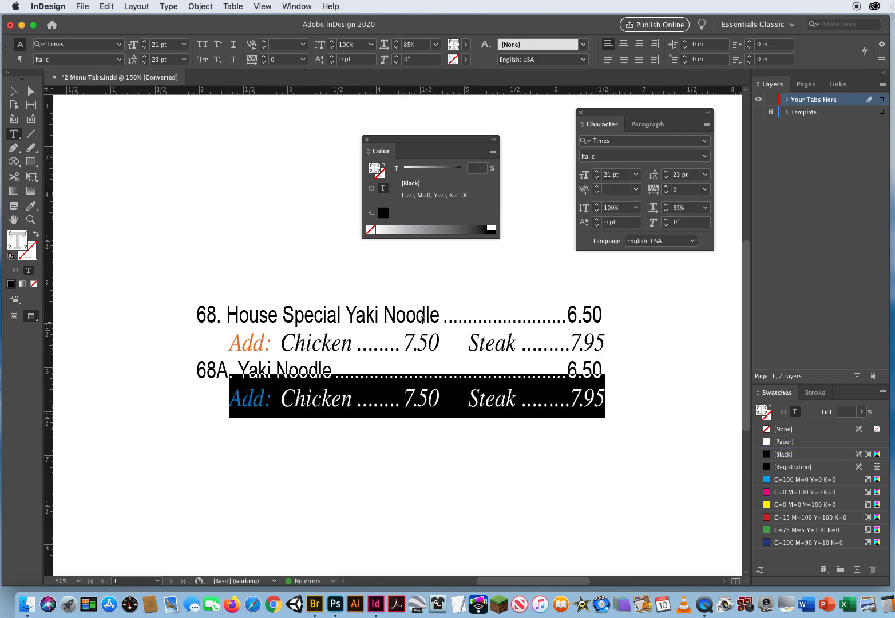
# Step: Set the font style of "Add:" to Bold Italic in both the 68 and 68A items, and deselect the text
pyautogui.moveTo(230, 342); pyautogui.dragTo(273, 344)
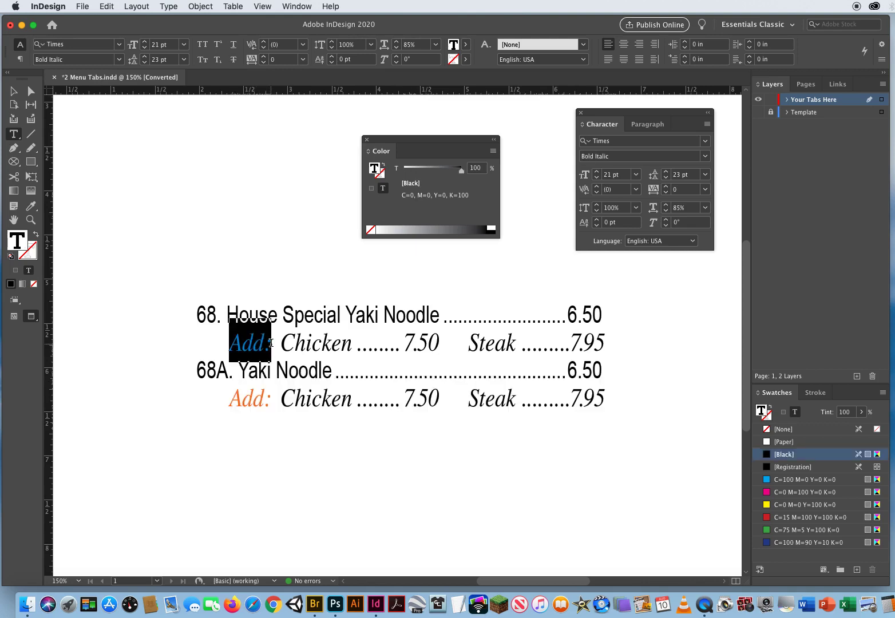
pyautogui.click(706, 157)
pyautogui.click(635, 183)
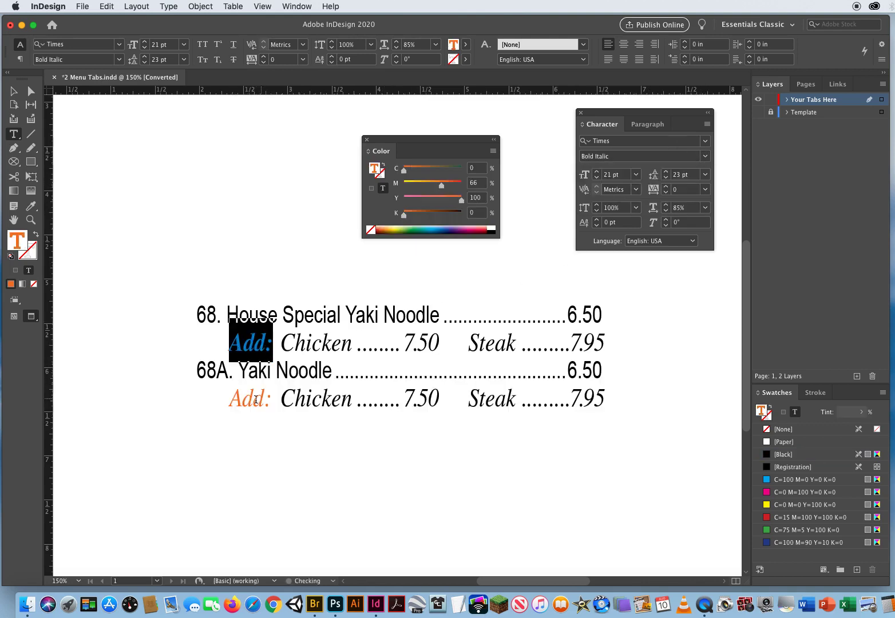
pyautogui.moveTo(231, 400); pyautogui.dragTo(272, 401)
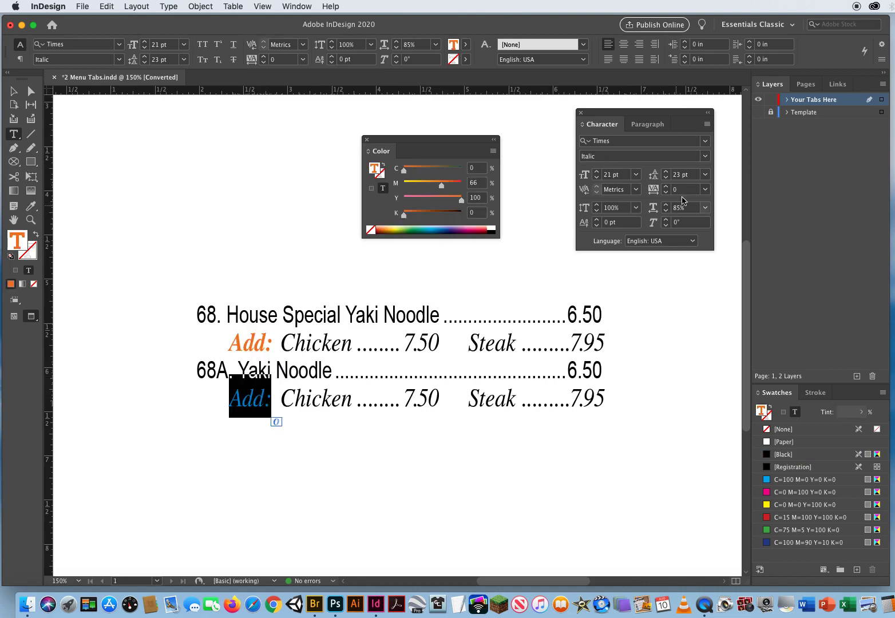
pyautogui.click(705, 156)
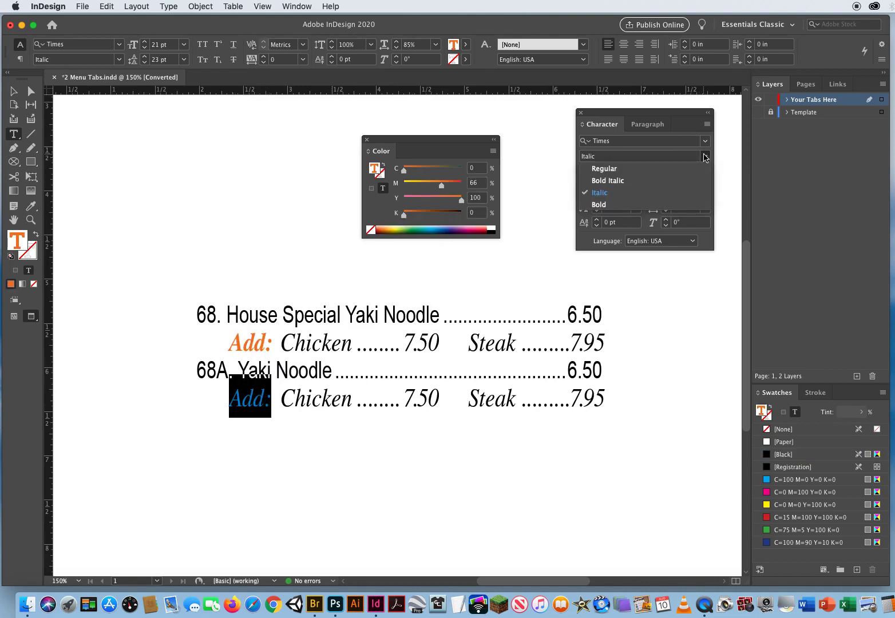
pyautogui.click(608, 180)
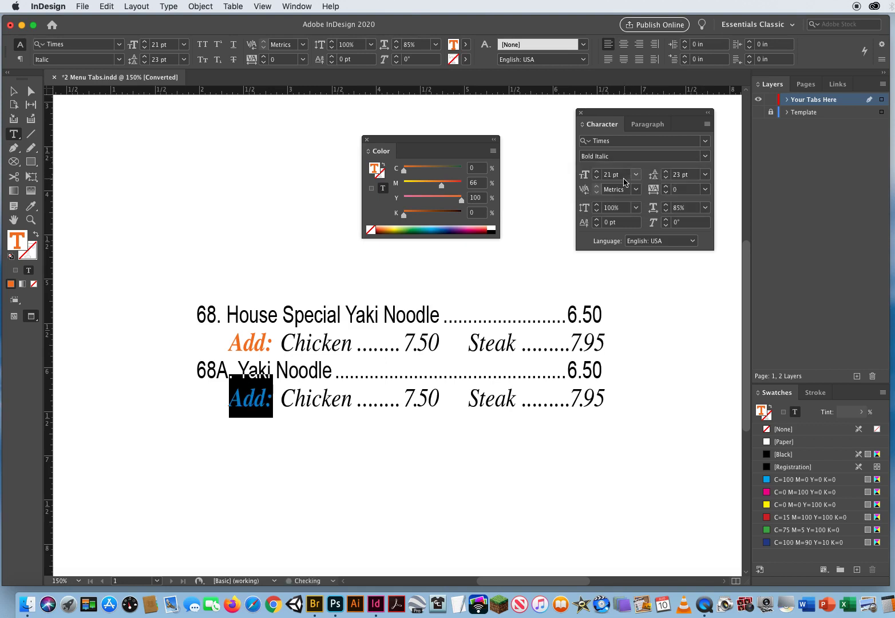
pyautogui.press('Escape')
pyautogui.click(141, 193)
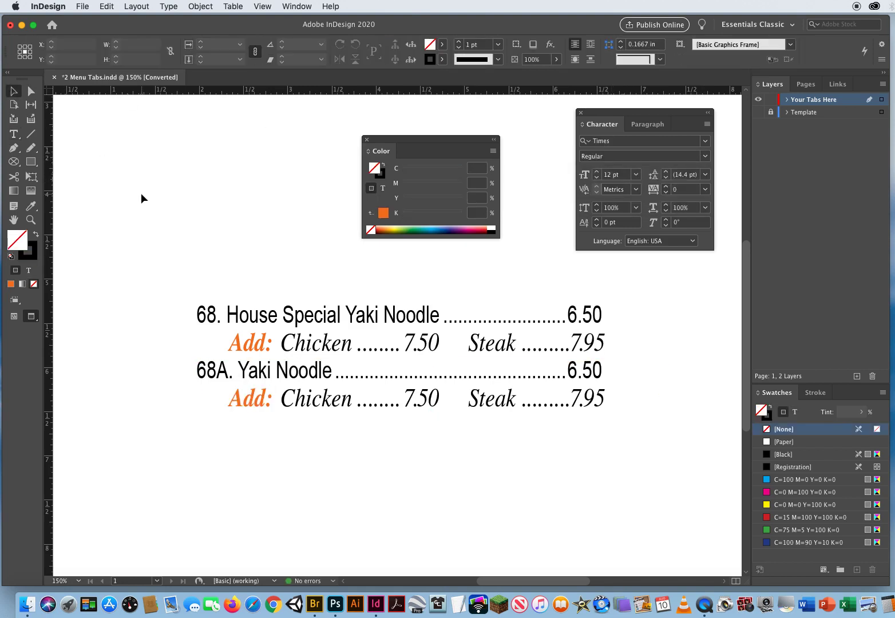
# Step: Close the floating Color and Character panels and check the menu lines against the template, ending with the Template layer hidden
pyautogui.click(367, 139)
pyautogui.click(581, 113)
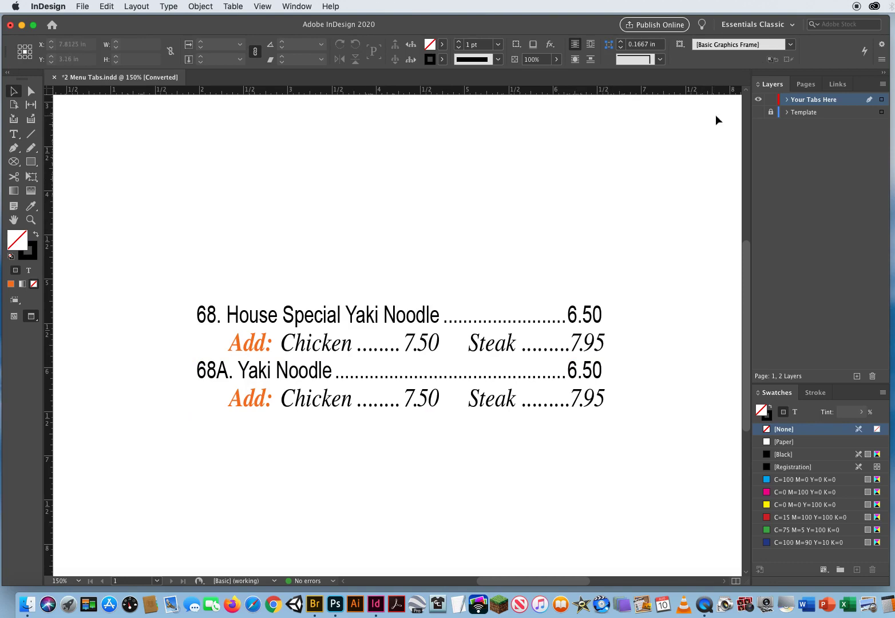
pyautogui.click(758, 112)
pyautogui.click(758, 112)
pyautogui.moveTo(437, 223)
pyautogui.mouseDown()
pyautogui.moveTo(415, 407)
pyautogui.moveTo(425, 230)
pyautogui.mouseUp()
pyautogui.press('z')
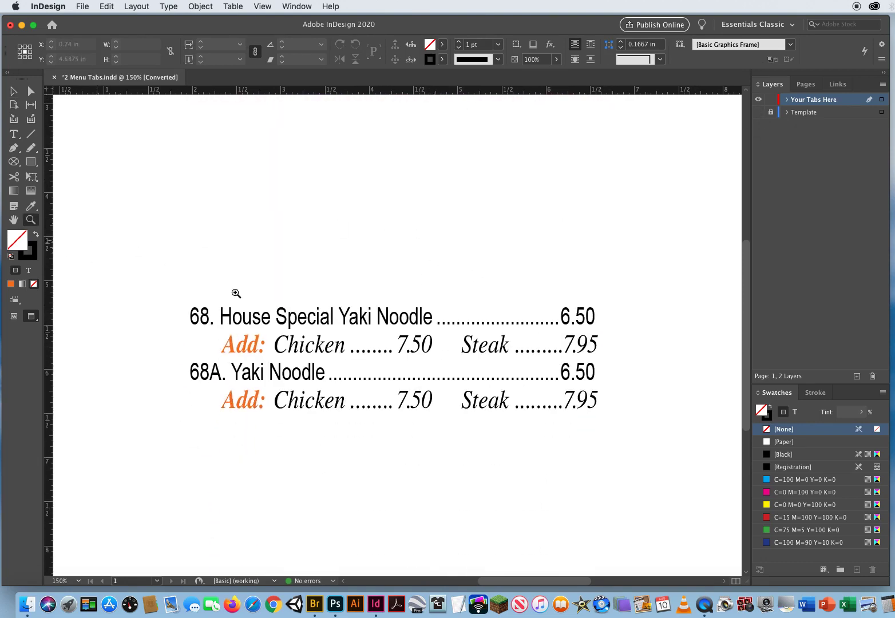
pyautogui.moveTo(442, 355); pyautogui.dragTo(402, 430)
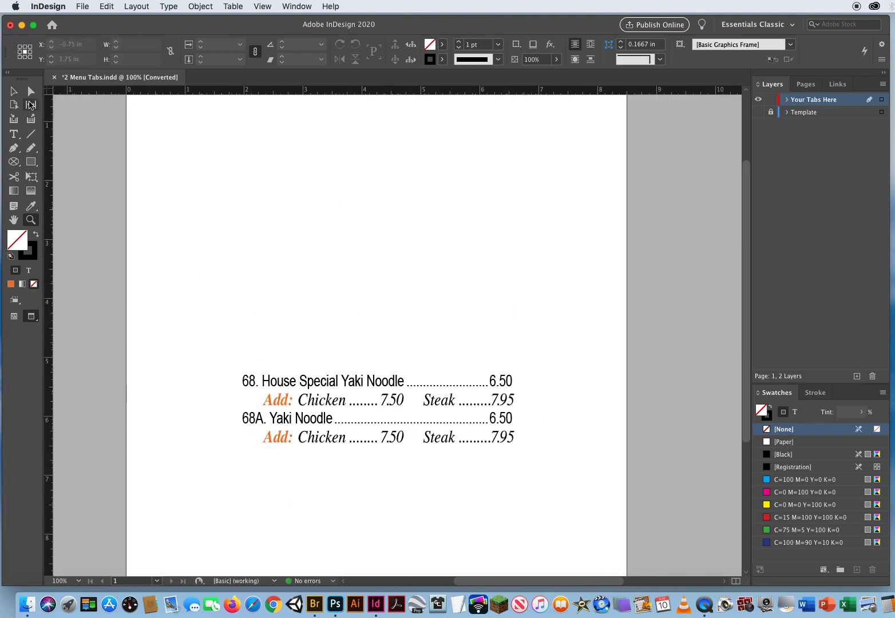
# Step: Show the Template layer behind the finished menu lines and close the 2 Menu Tabs.indd document
pyautogui.click(14, 93)
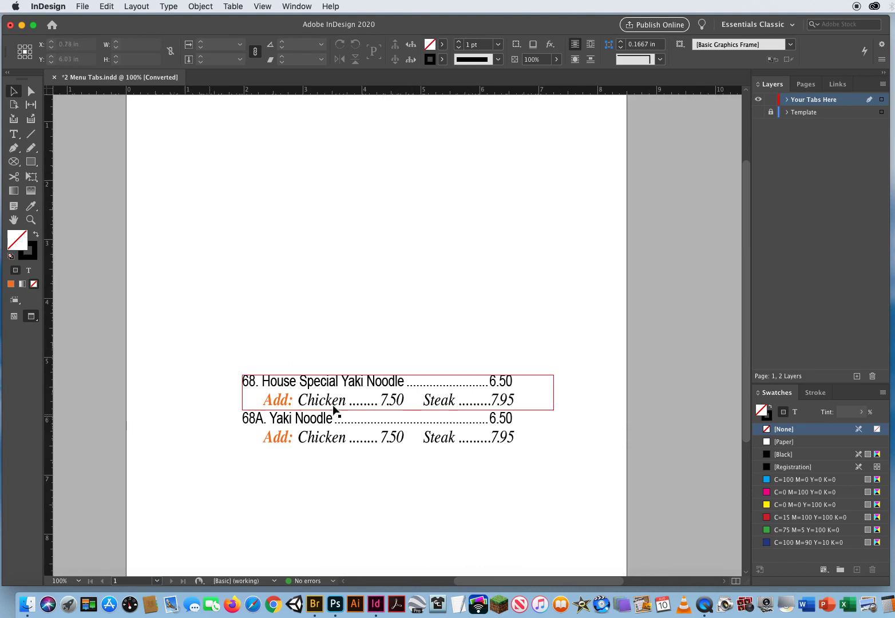
pyautogui.click(758, 112)
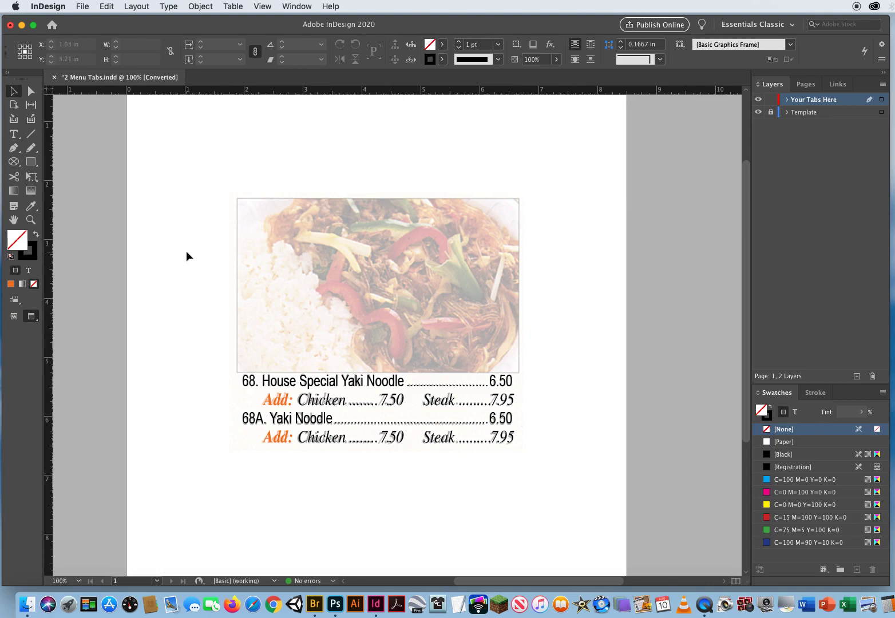
pyautogui.click(54, 79)
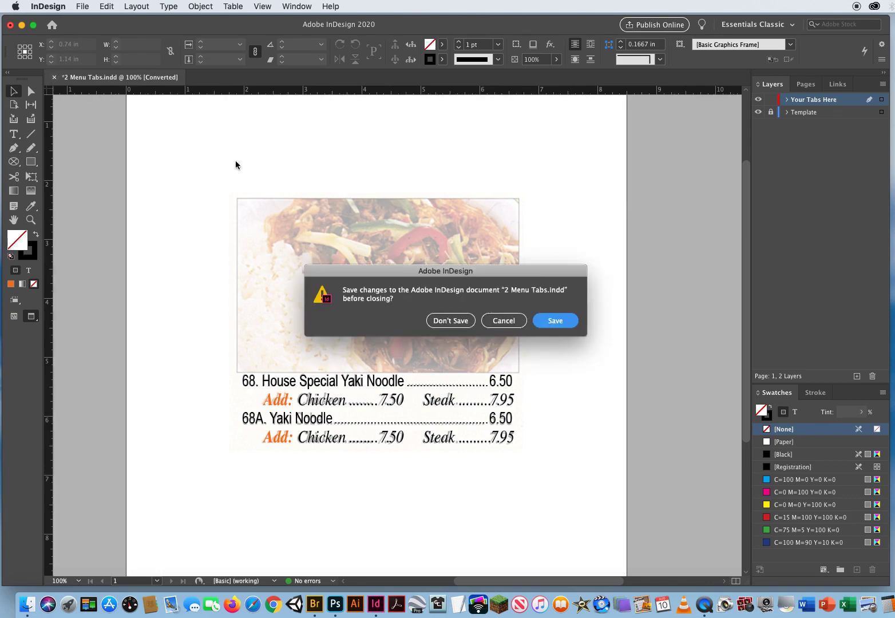